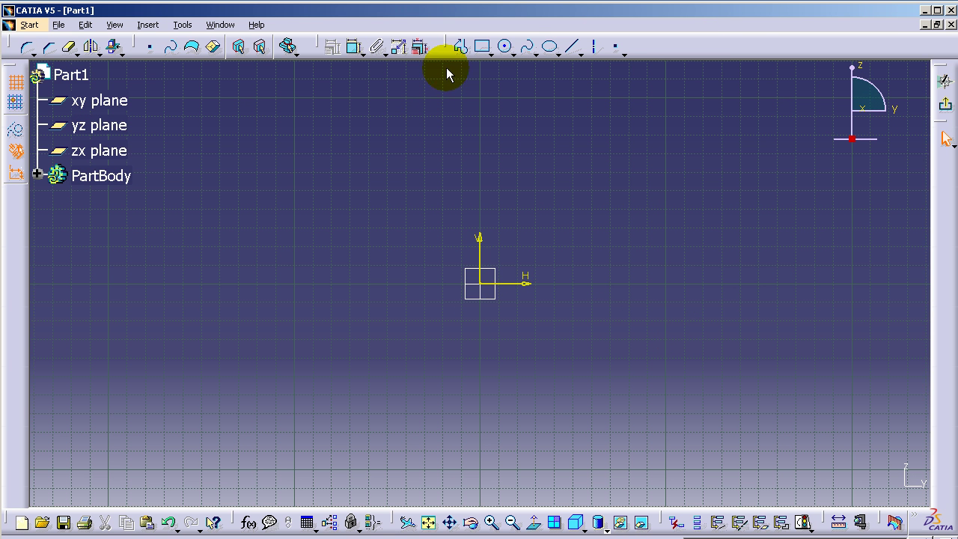
Step: Draw the profile from the origin along the bottom, left edge and chamfered corner, then down into the T-slot
click(462, 50)
click(512, 283)
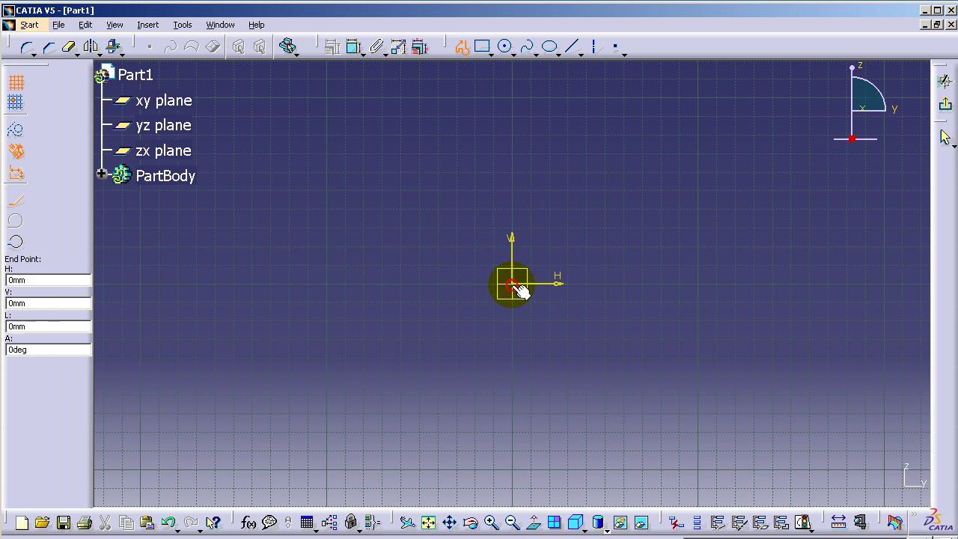
click(292, 284)
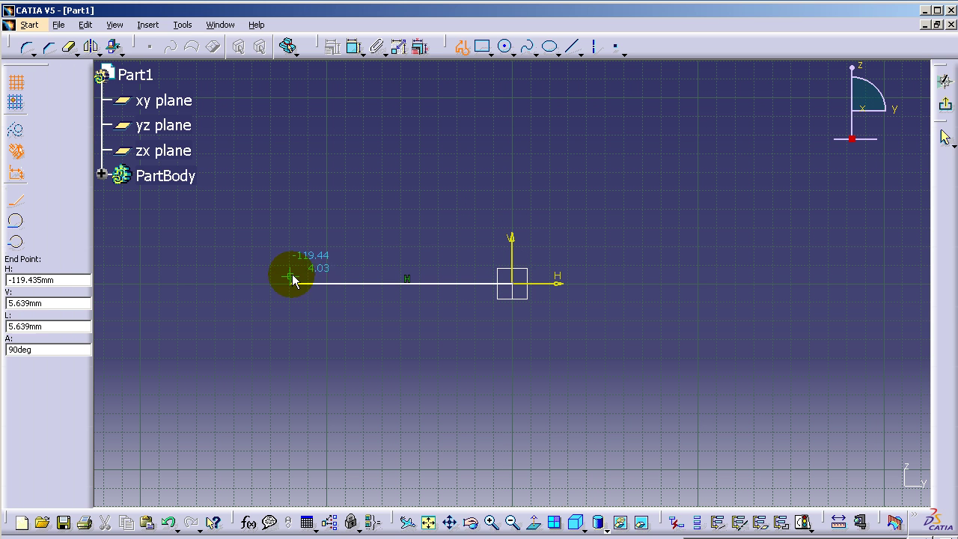
click(291, 222)
click(322, 192)
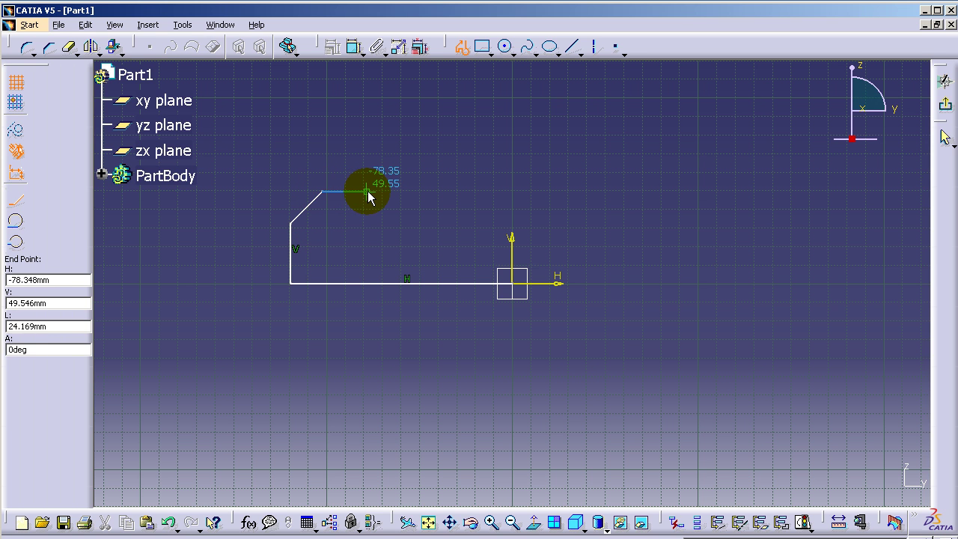
click(366, 192)
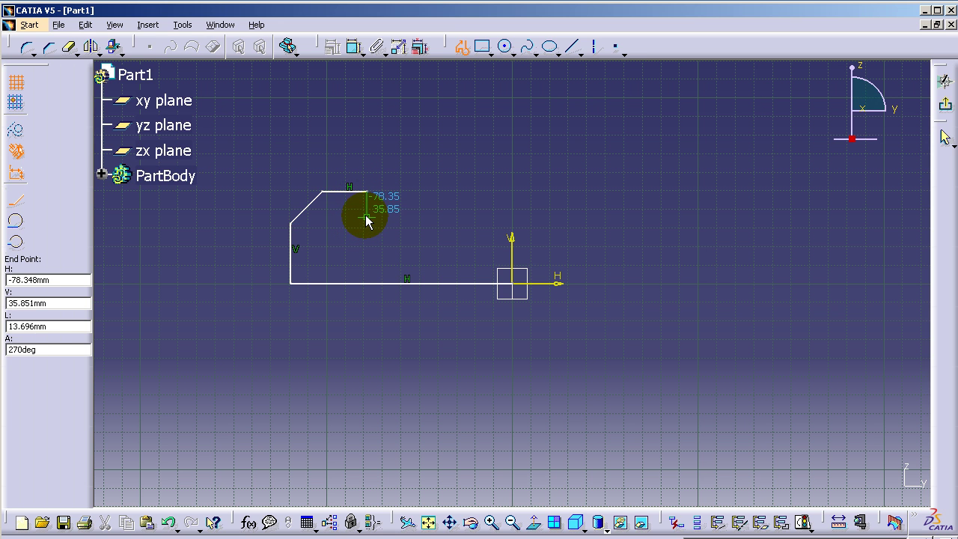
click(367, 216)
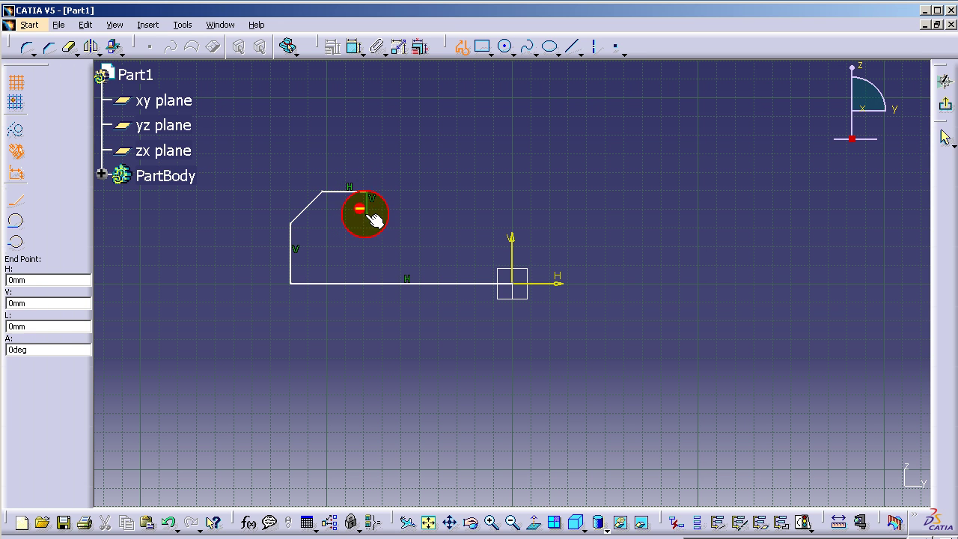
click(334, 214)
click(335, 241)
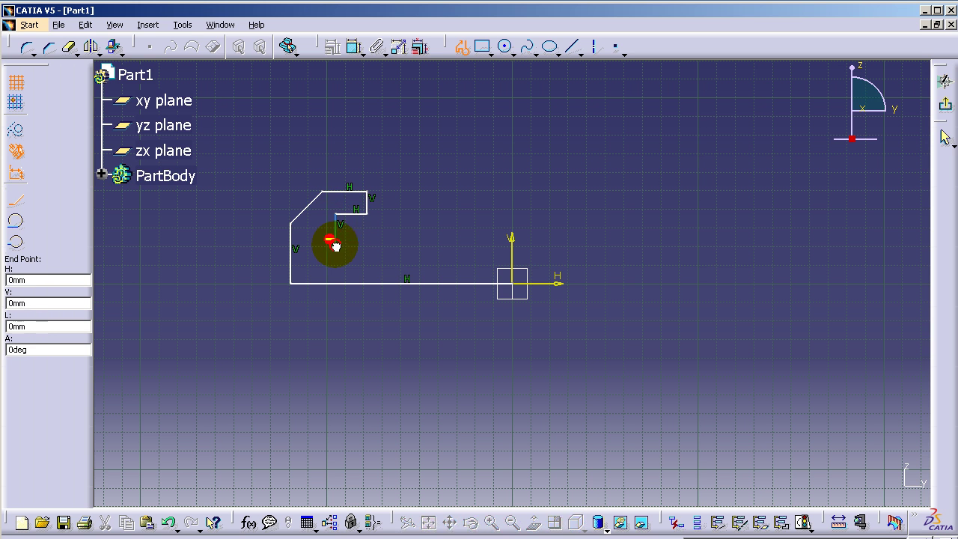
Step: Finish the T-slot's bottom and right wall, add the sloping top edge, and close at the origin
click(414, 244)
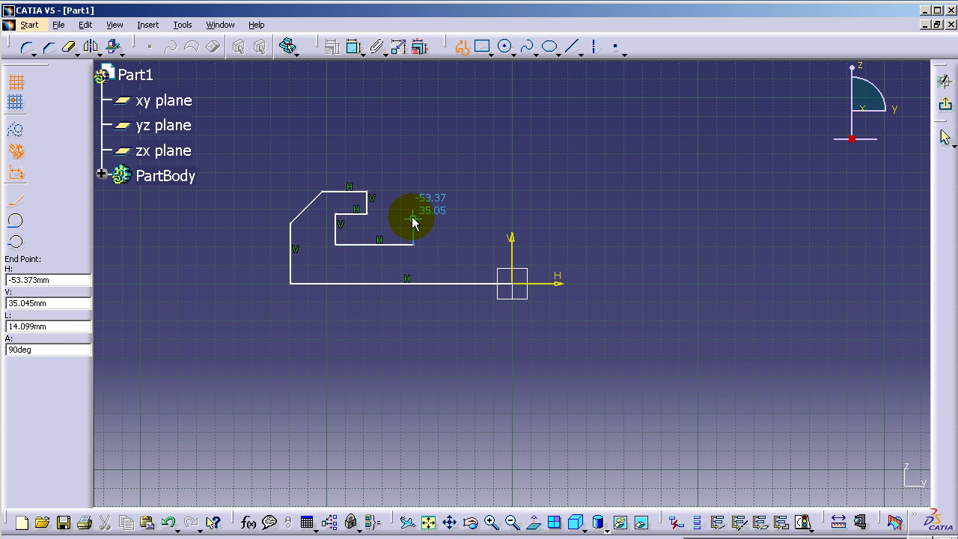
click(413, 215)
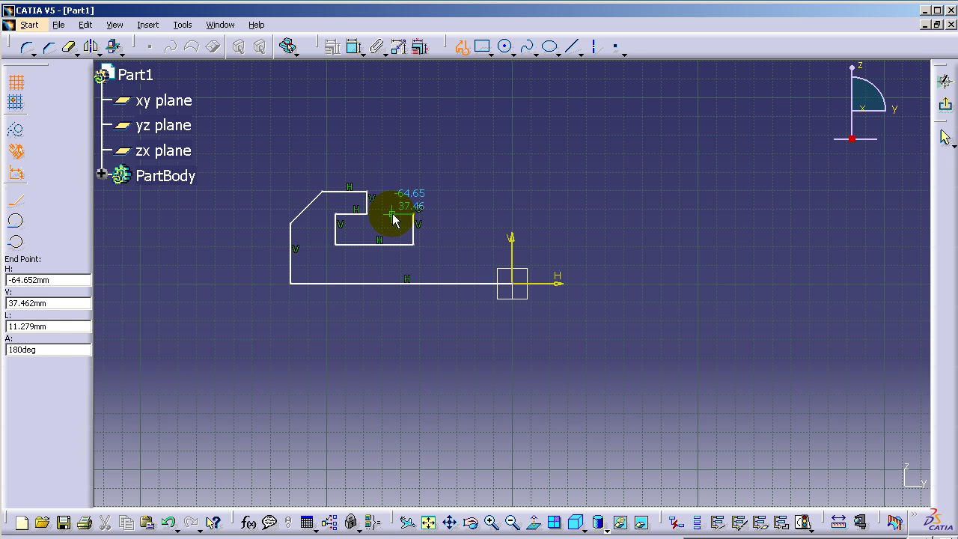
click(392, 215)
click(393, 192)
click(434, 192)
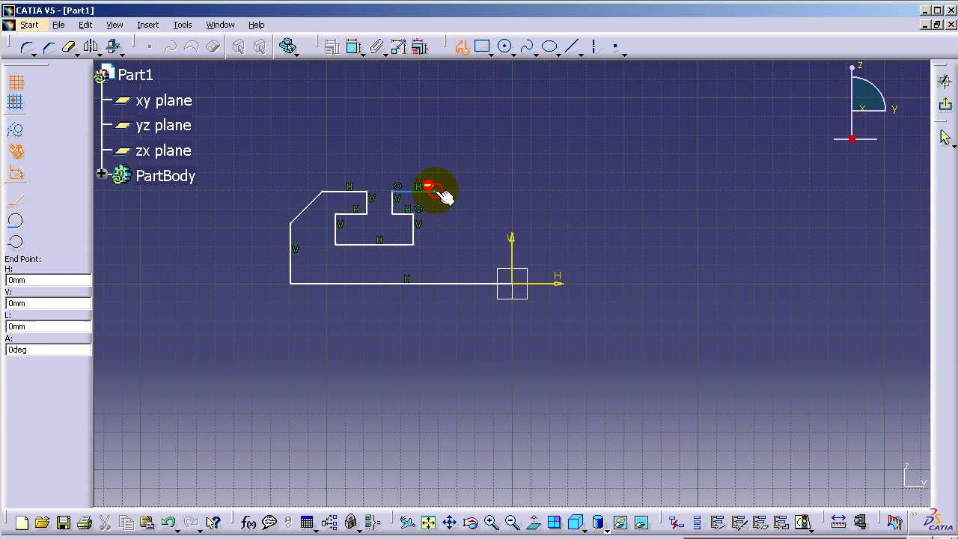
click(477, 210)
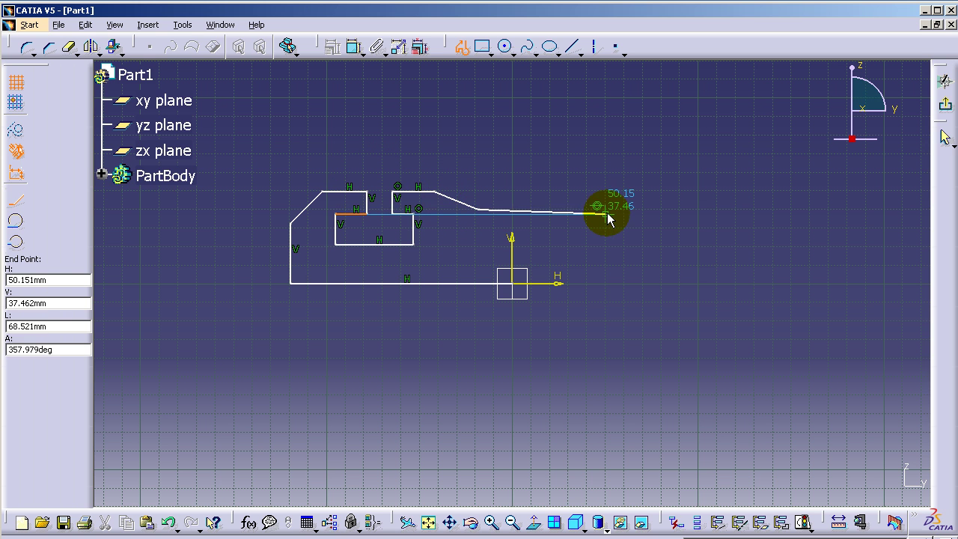
click(512, 209)
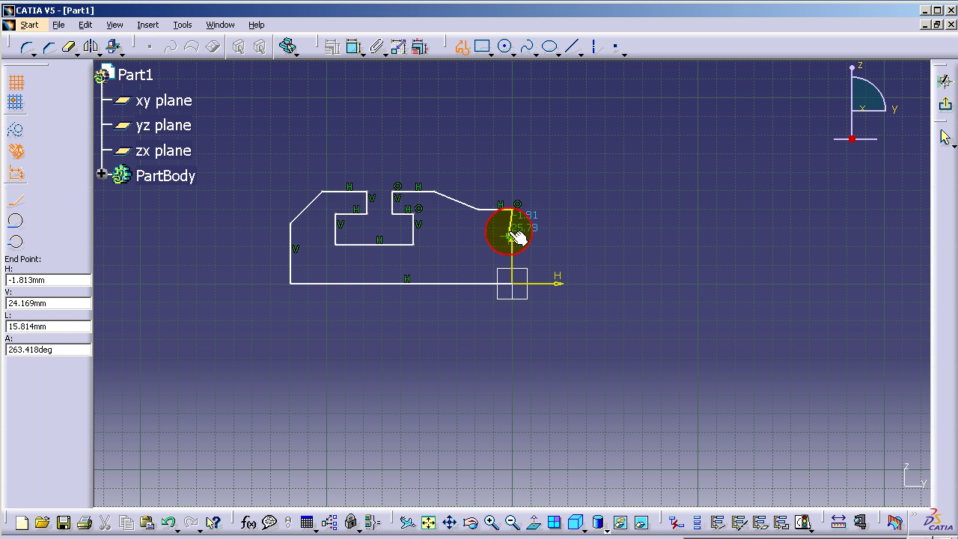
click(513, 282)
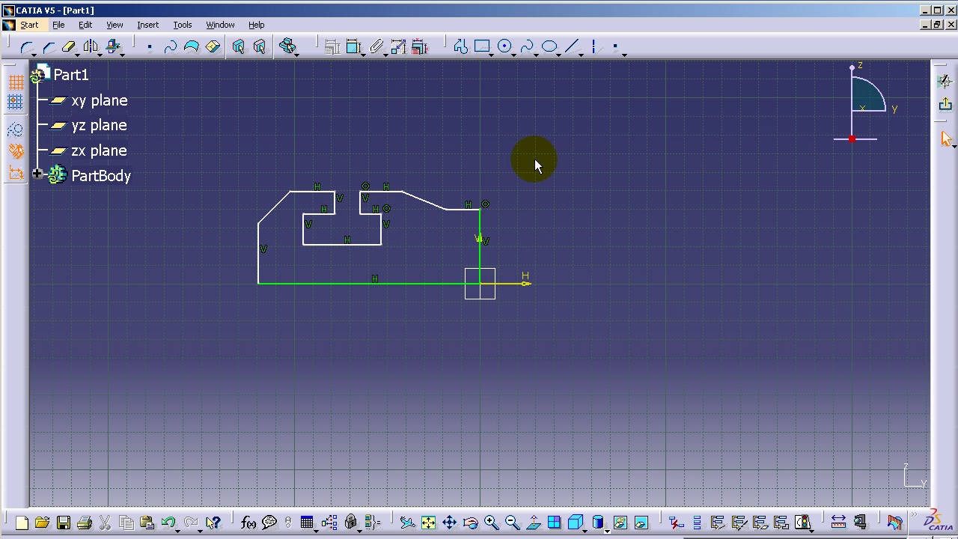
Step: Dimension the right edge height (39.879) and the slope angle (22.135°)
click(352, 52)
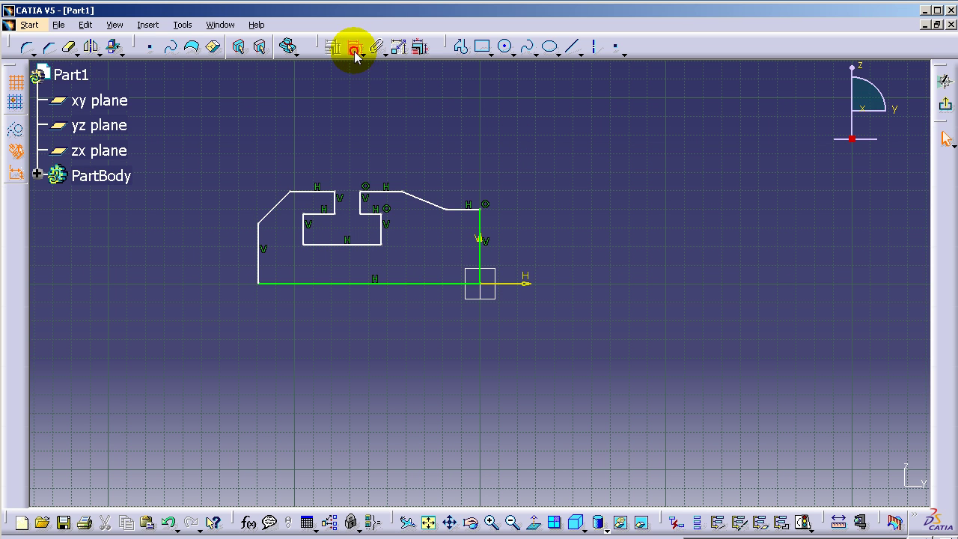
click(479, 255)
click(570, 252)
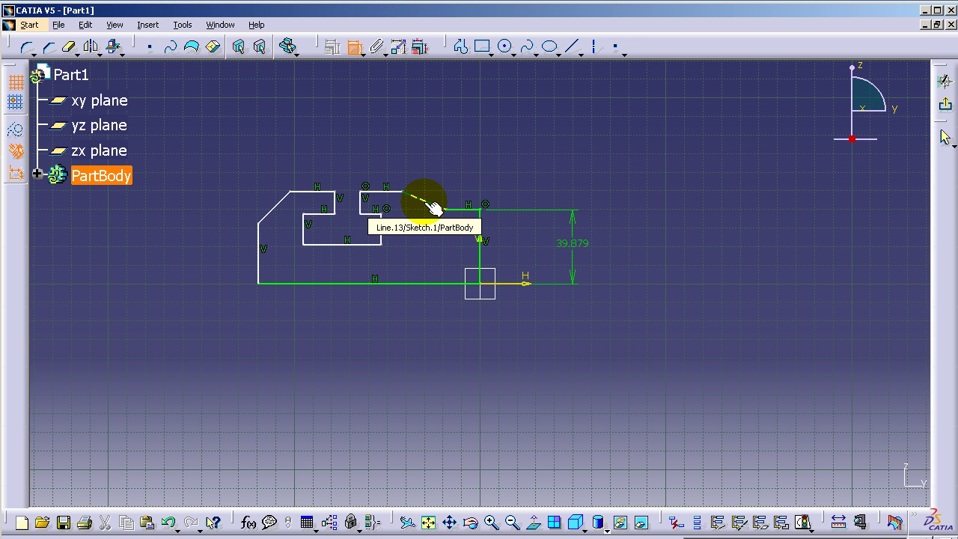
click(432, 206)
click(387, 192)
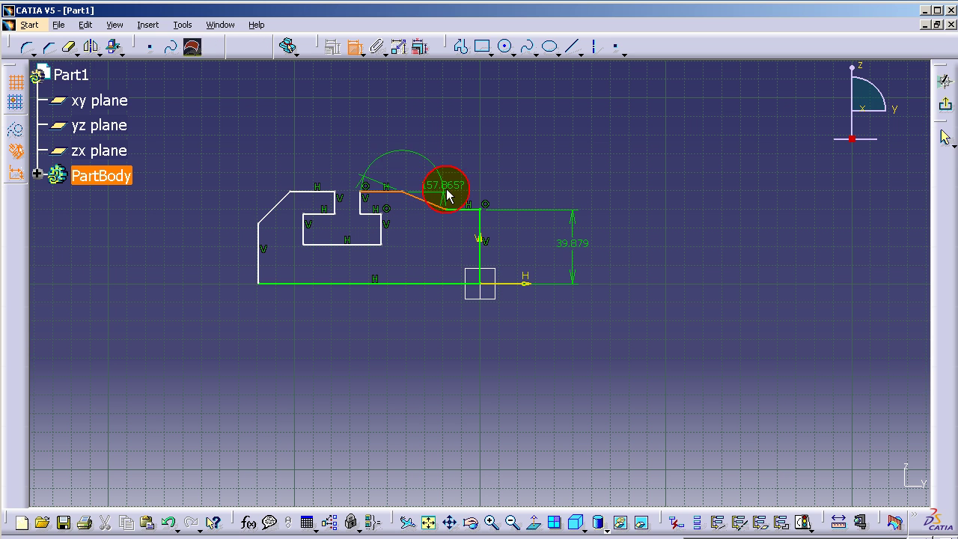
click(532, 224)
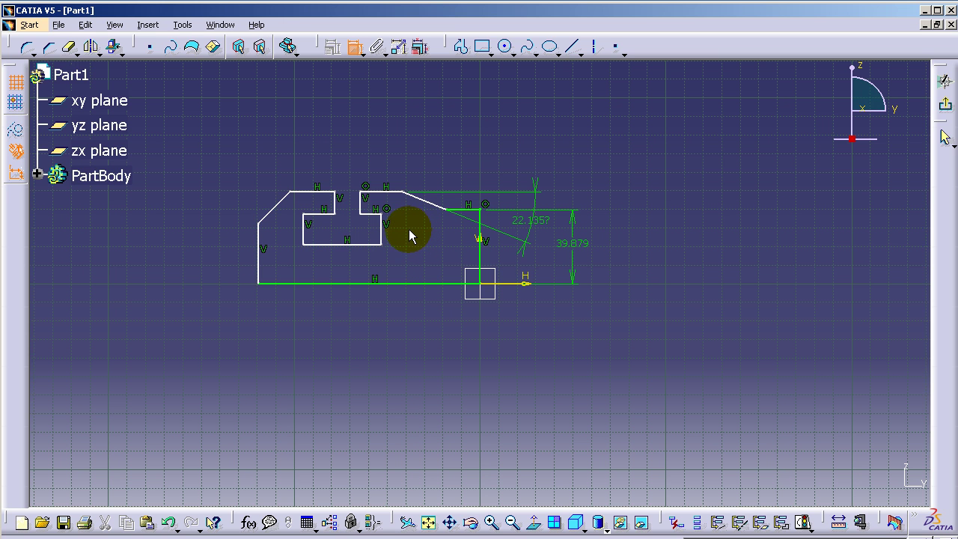
Step: Dimension the slot opening (13.696) and slot bottom width (41.893), then start a chamfer dimension
click(336, 206)
click(402, 145)
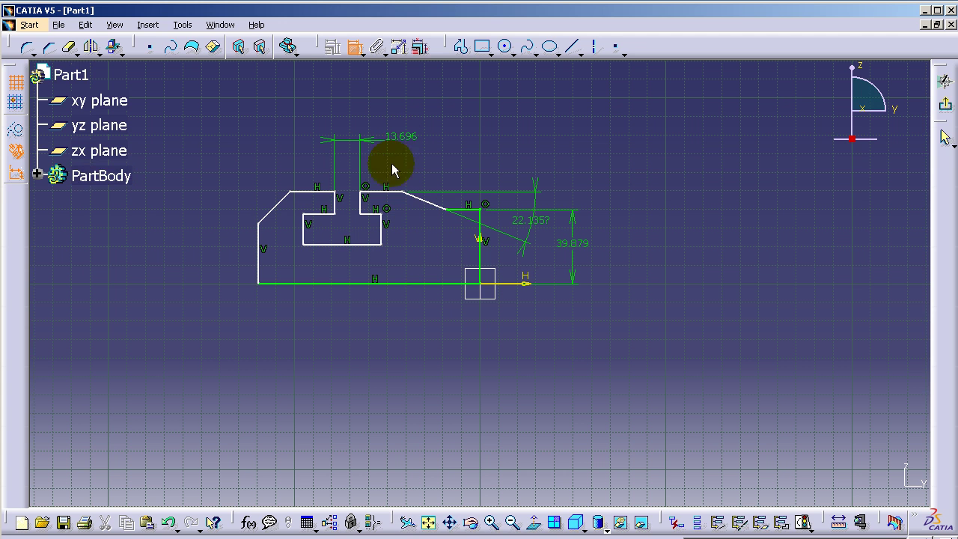
click(383, 234)
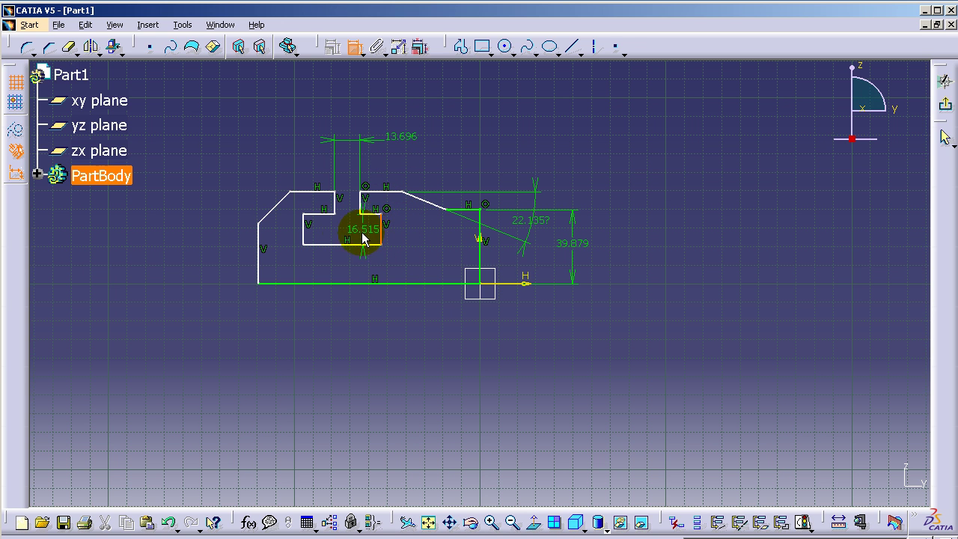
click(313, 239)
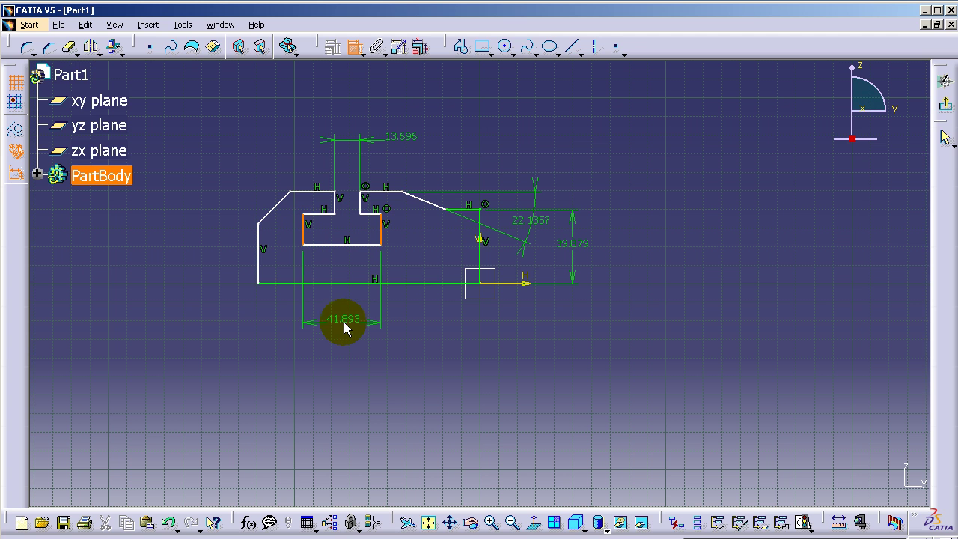
click(352, 335)
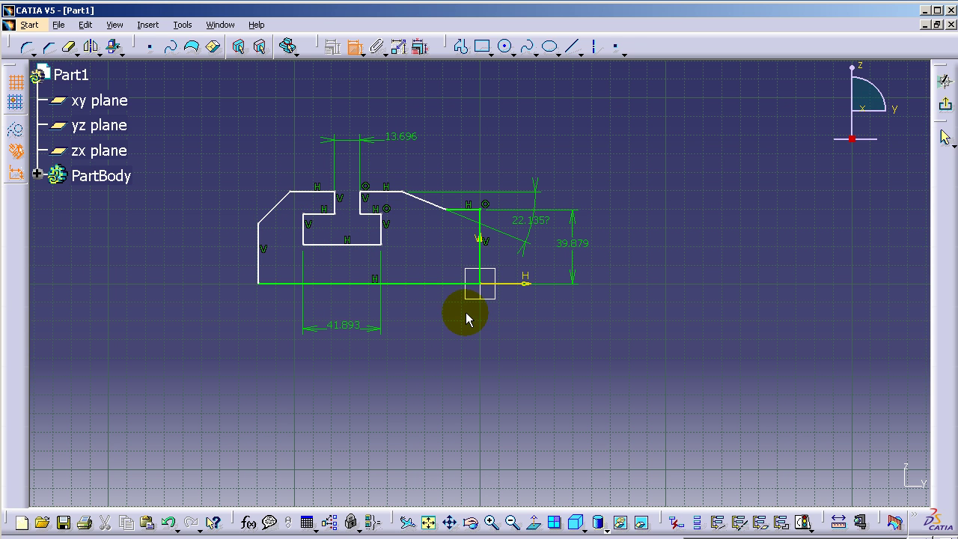
click(293, 213)
click(285, 207)
Step: Add a 16.918 horizontal chamfer dimension, a 44.326° chamfer angle and a 49.546 left-edge height
right_click(275, 149)
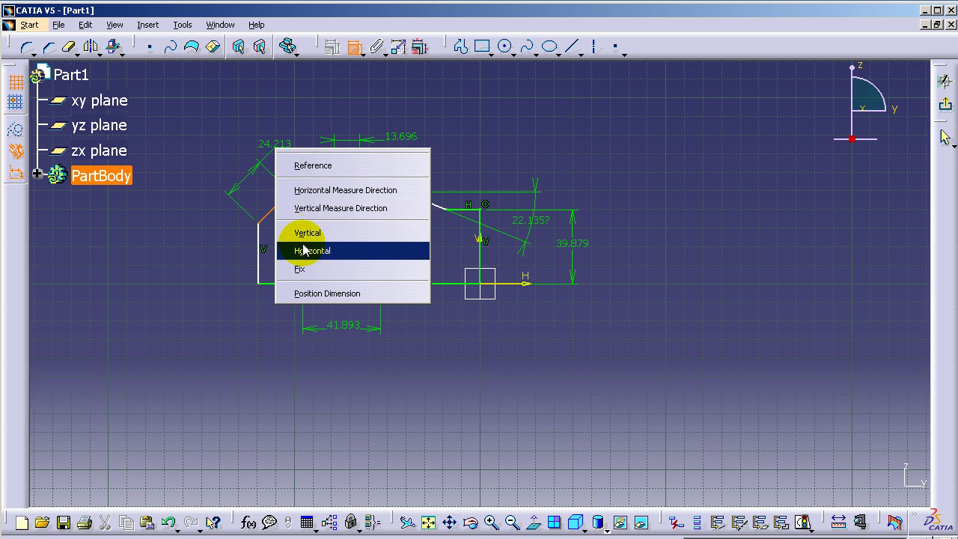
click(310, 190)
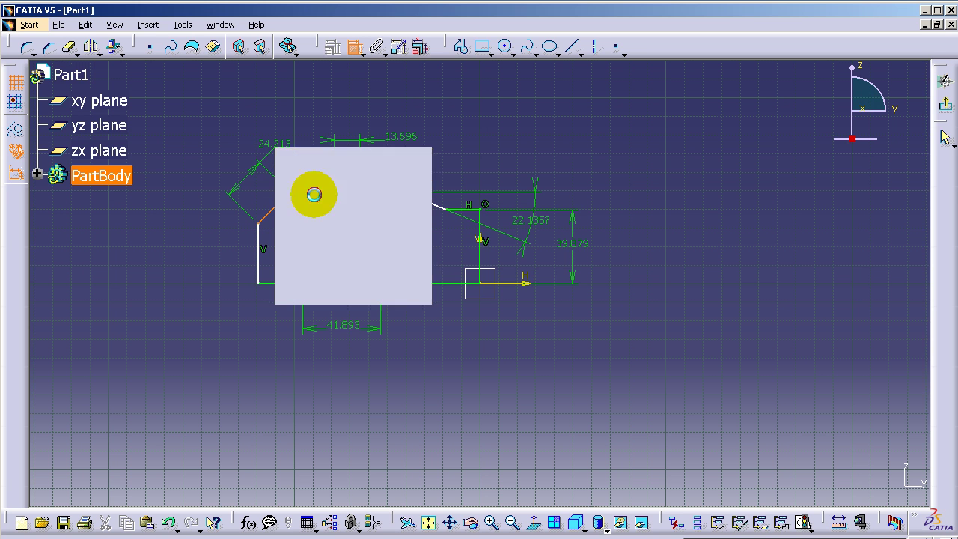
click(199, 149)
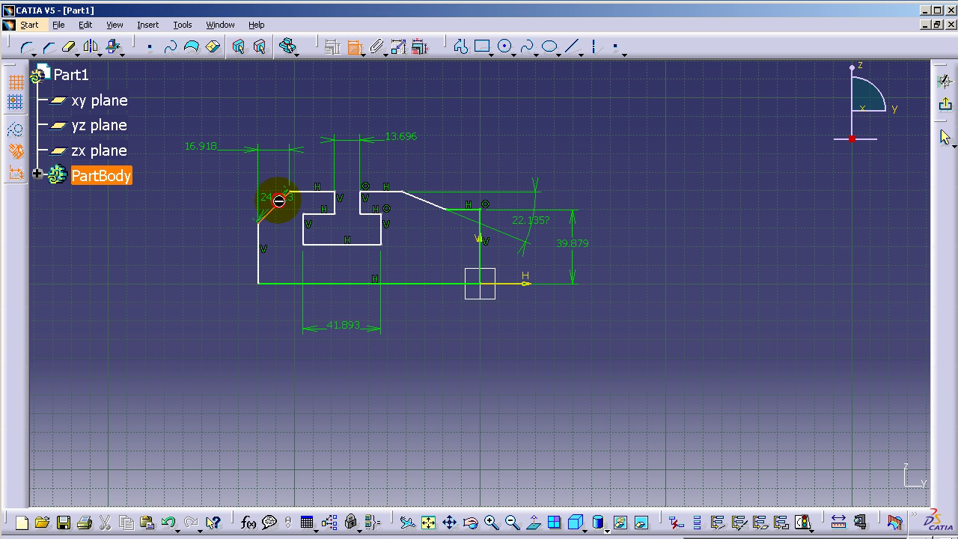
click(259, 246)
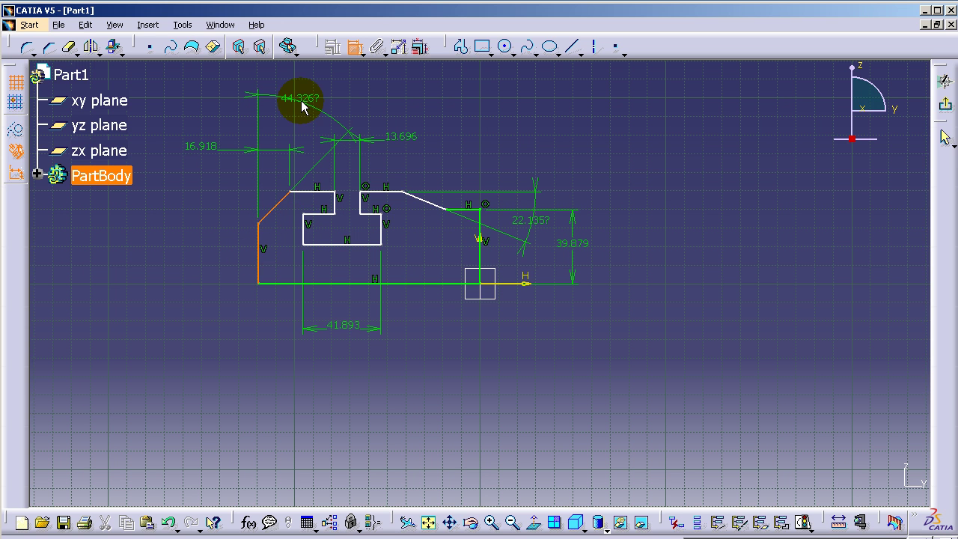
click(302, 105)
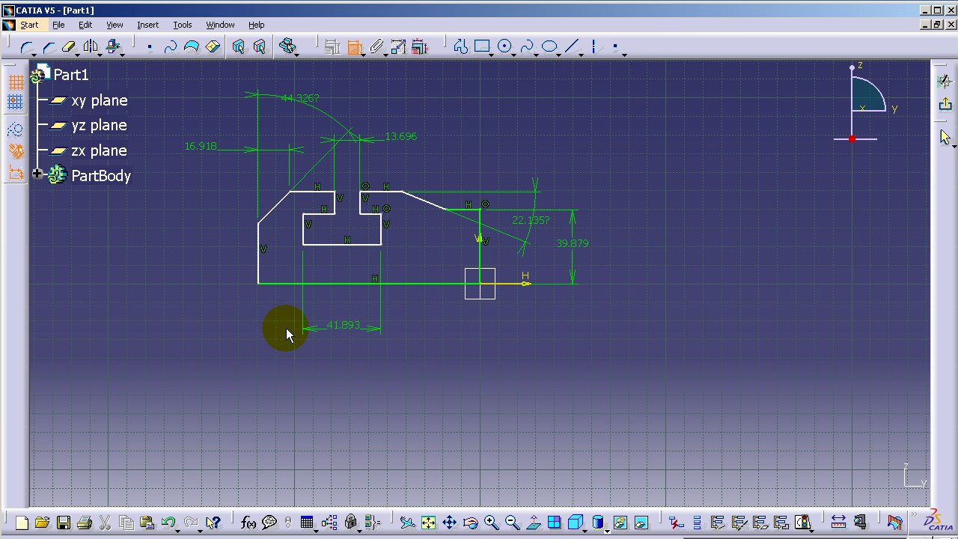
click(321, 283)
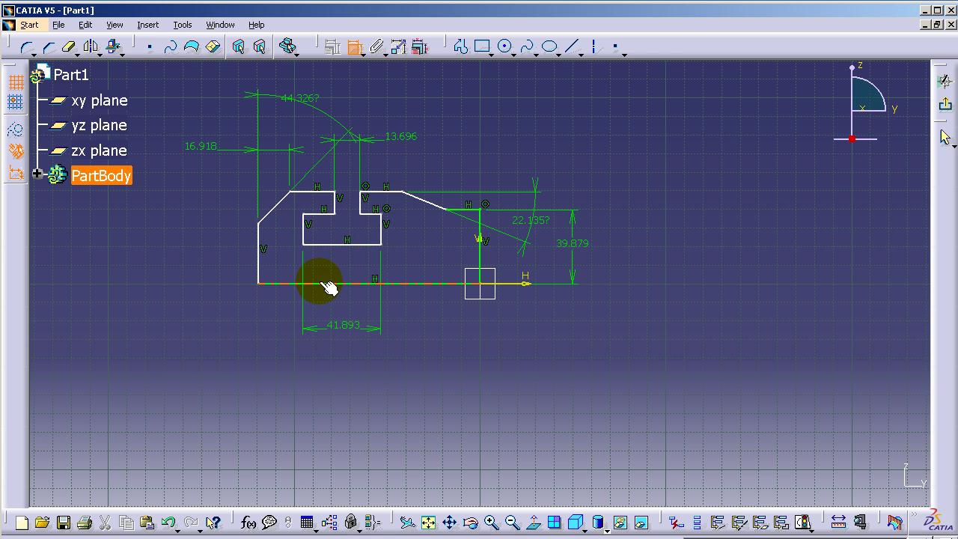
click(315, 192)
click(210, 215)
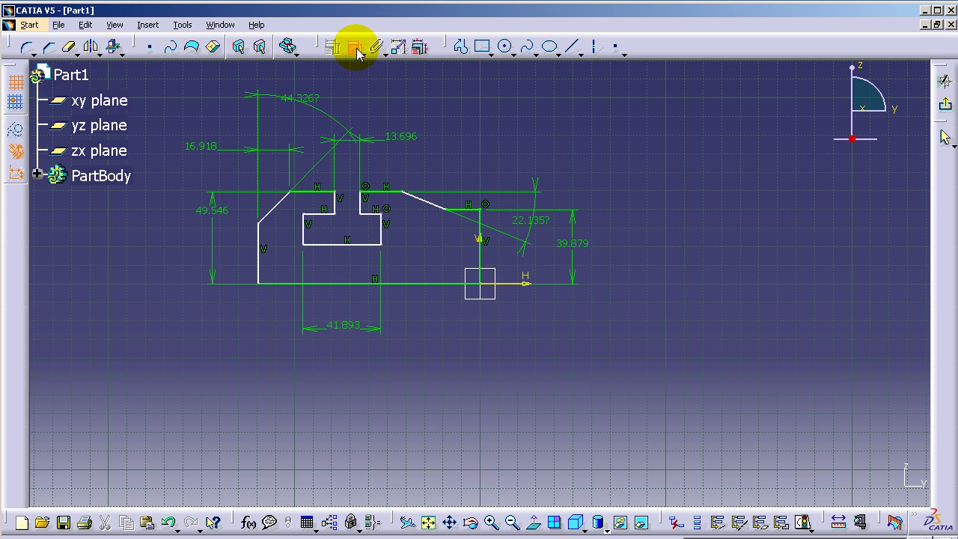
Step: Draw a vertical construction line from the bottom edge up to the slot floor
click(573, 46)
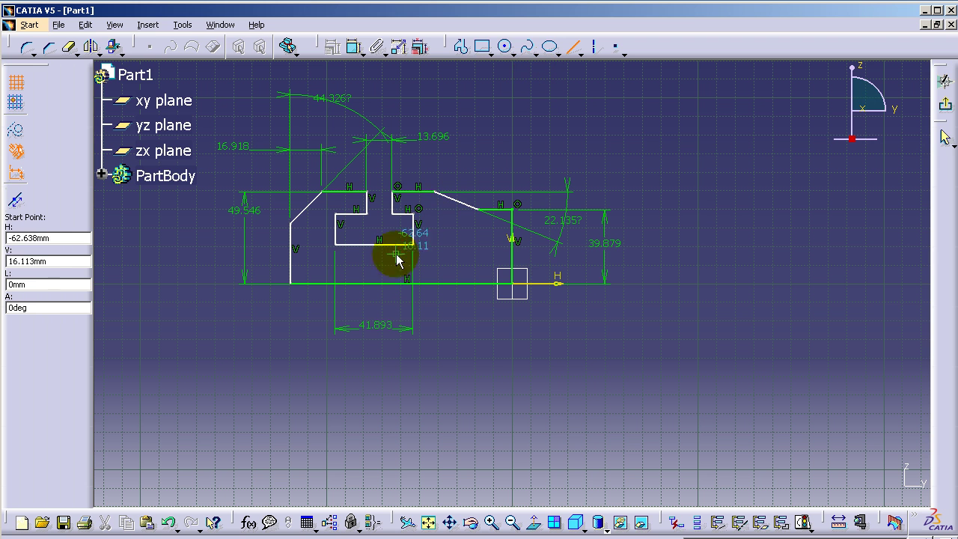
click(380, 283)
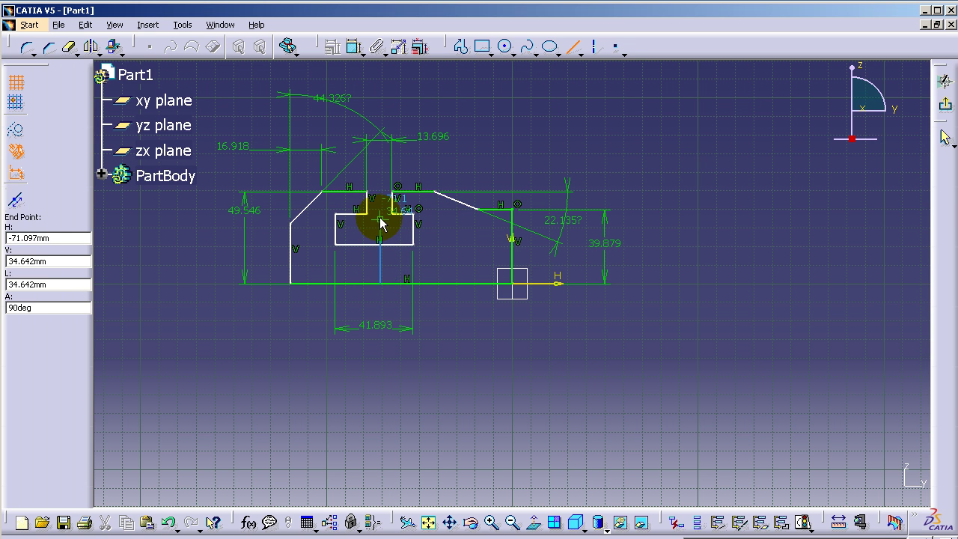
click(381, 220)
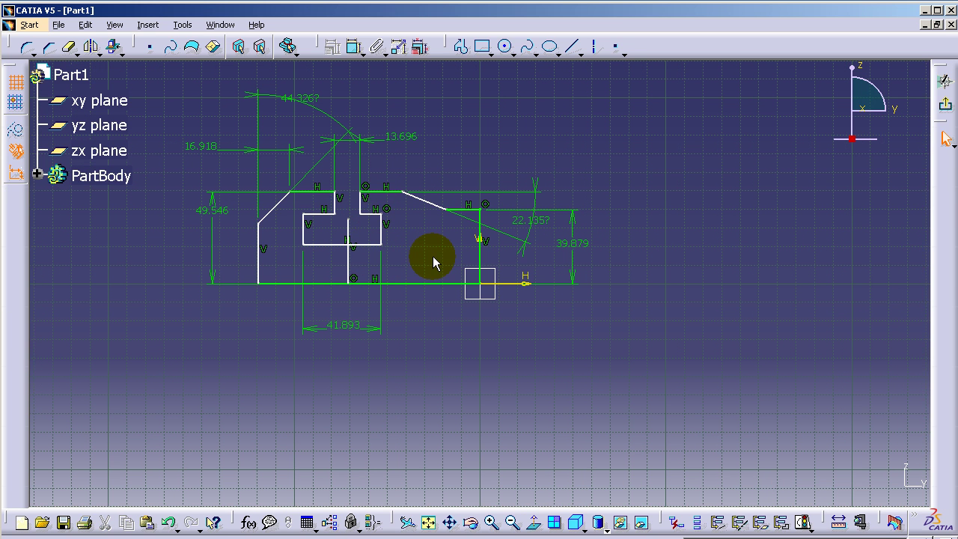
click(348, 256)
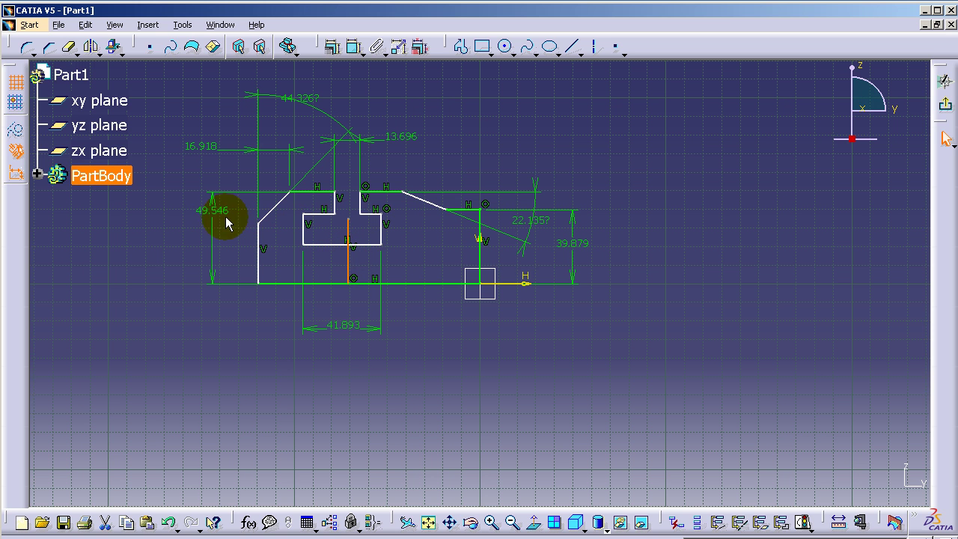
click(10, 134)
click(306, 371)
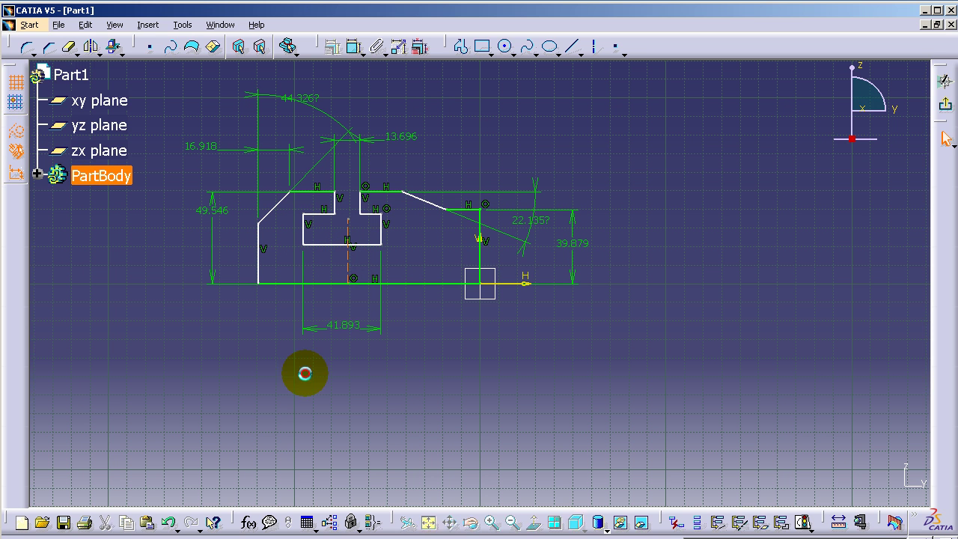
click(352, 44)
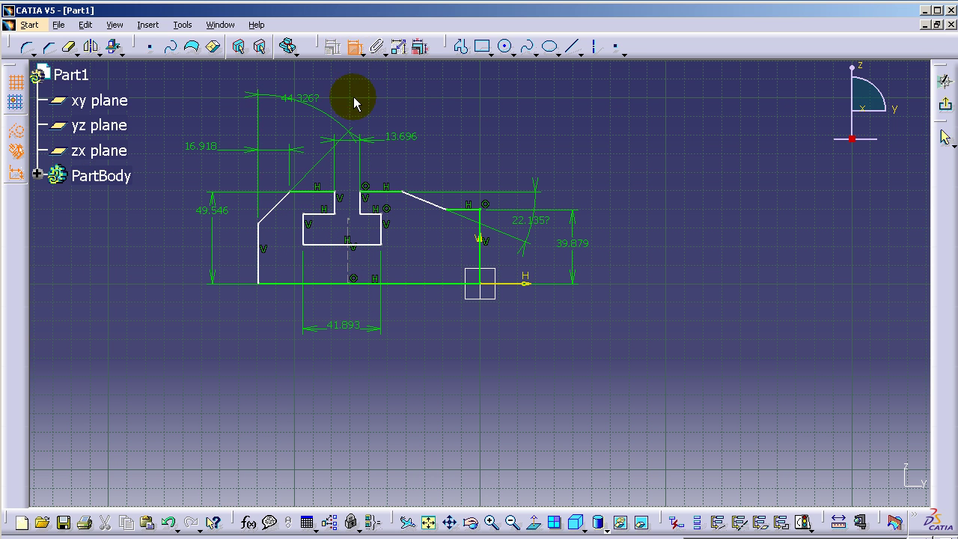
Step: Change the slot opening dimension from 13.696 to 19
click(365, 207)
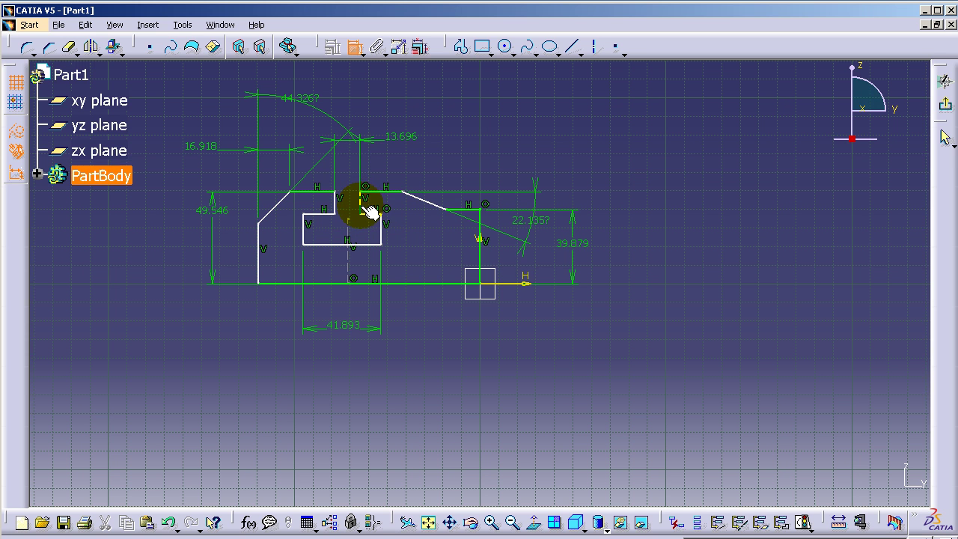
double_click(395, 139)
text(19)
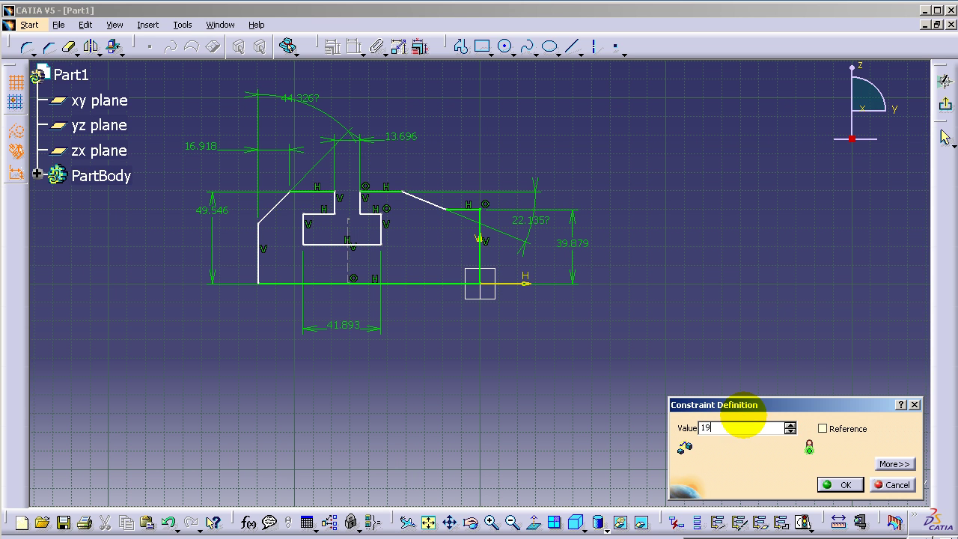
key(Return)
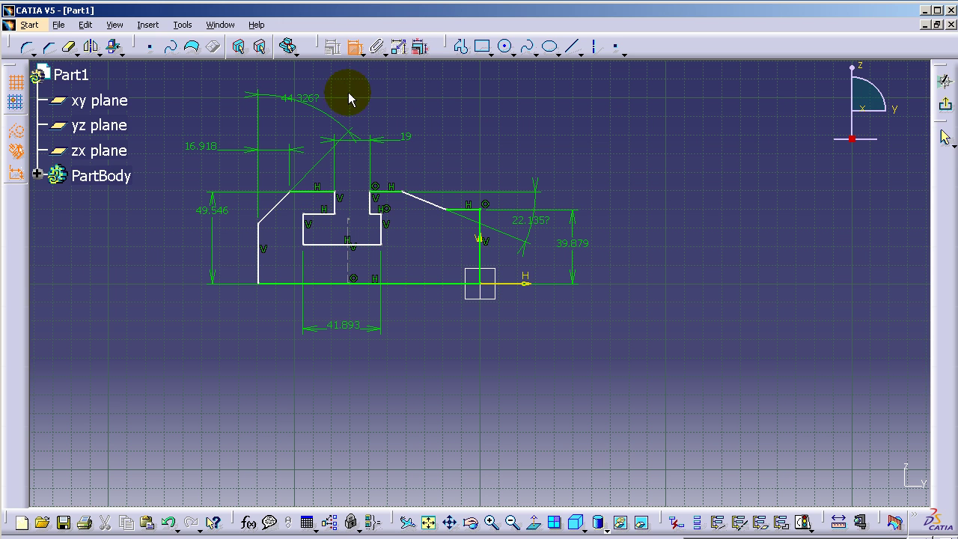
Step: Make the slot's upper opening walls symmetric about the vertical construction line
click(385, 82)
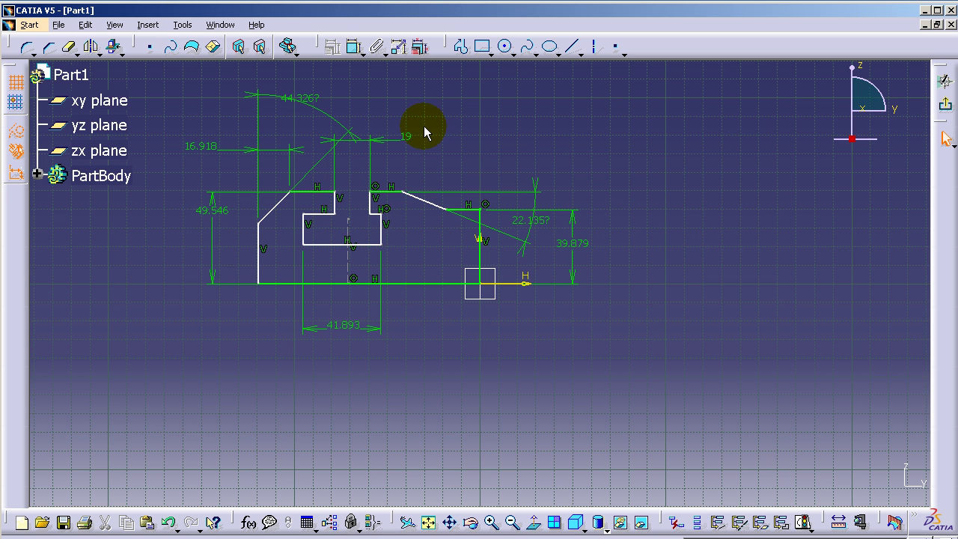
click(371, 203)
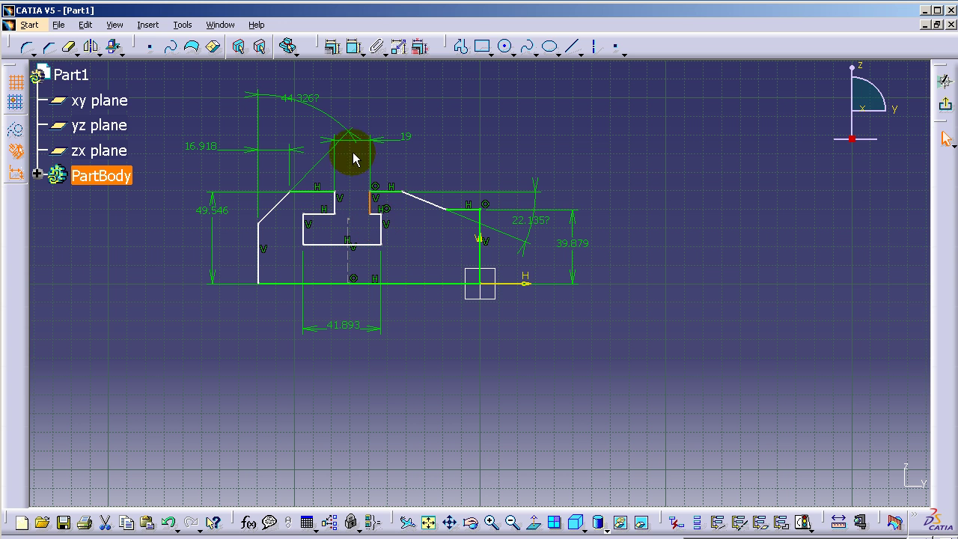
click(349, 54)
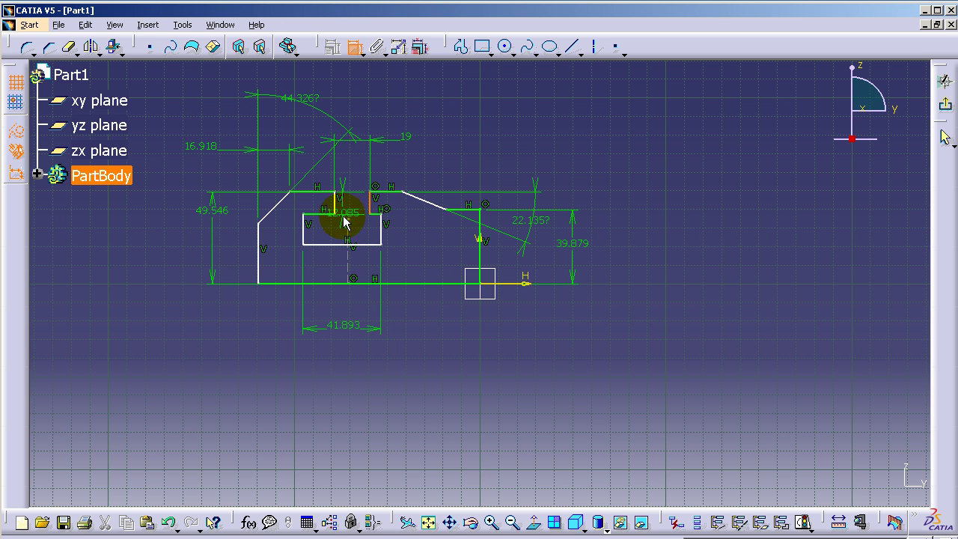
click(336, 205)
right_click(449, 170)
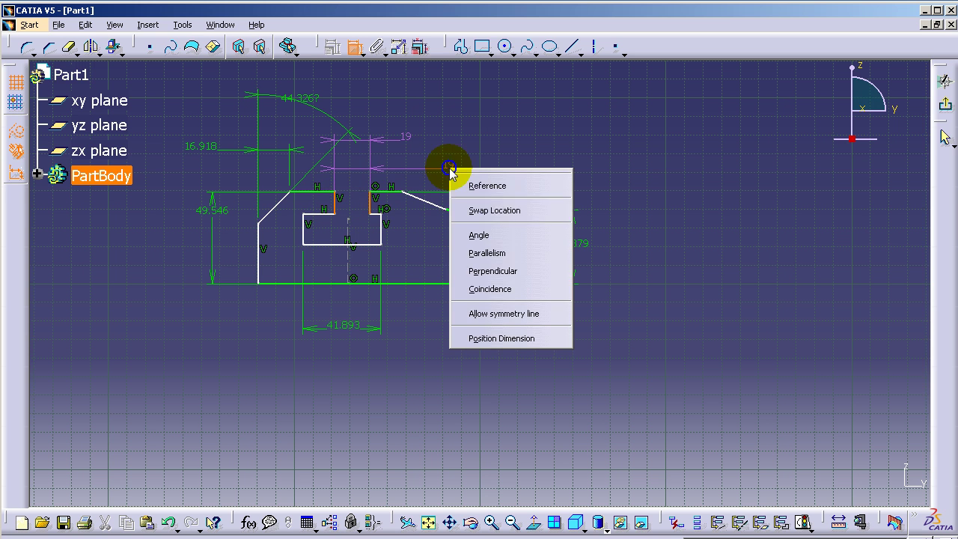
click(492, 314)
click(358, 268)
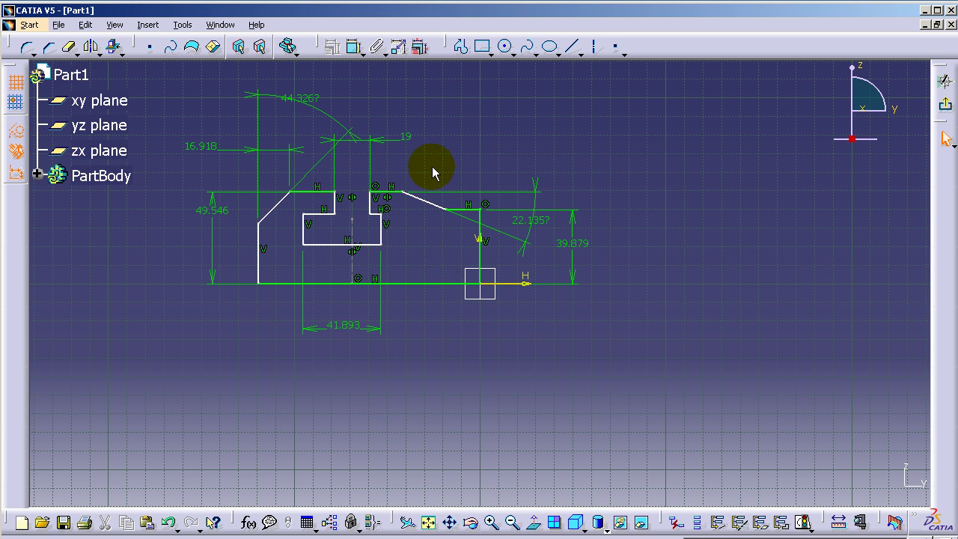
Step: Make the slot's wide lower walls symmetric about the same construction line
click(353, 48)
click(383, 233)
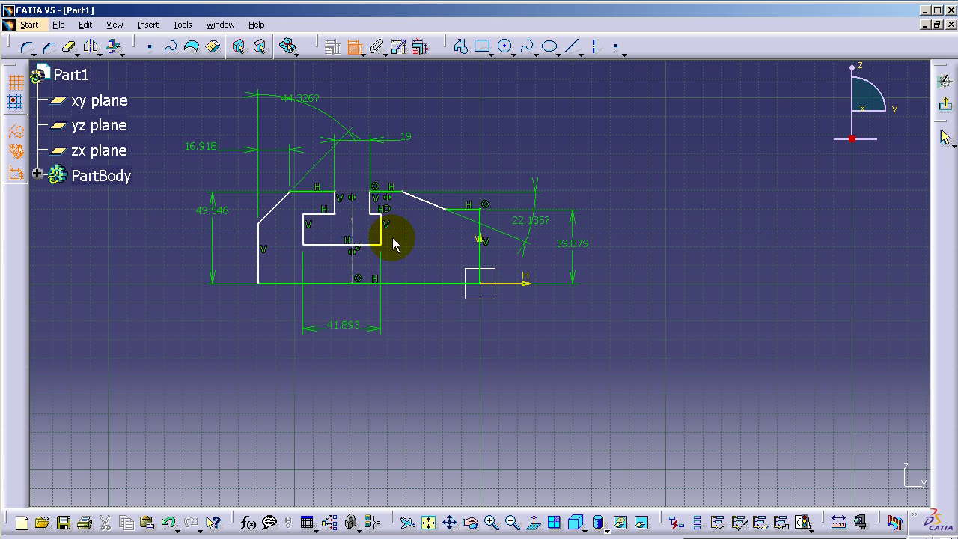
click(303, 234)
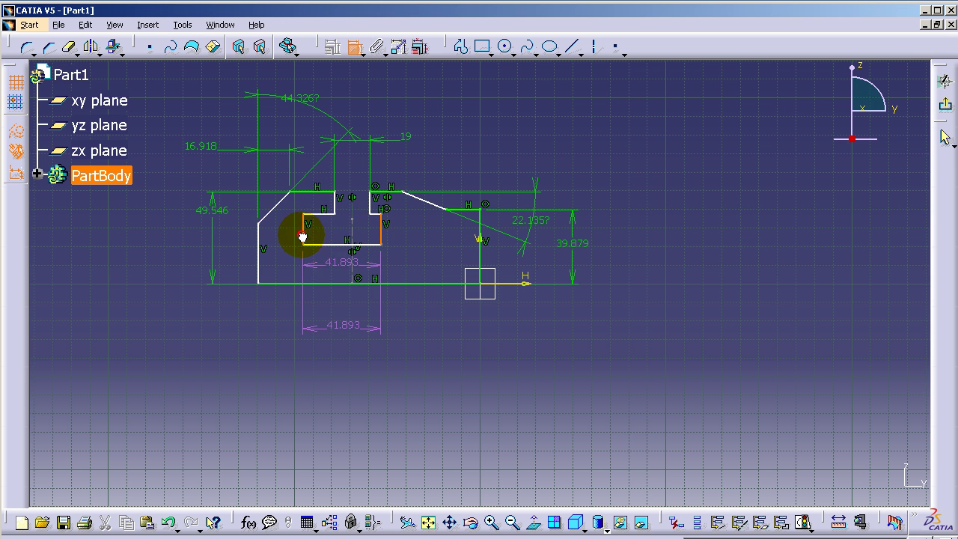
right_click(345, 264)
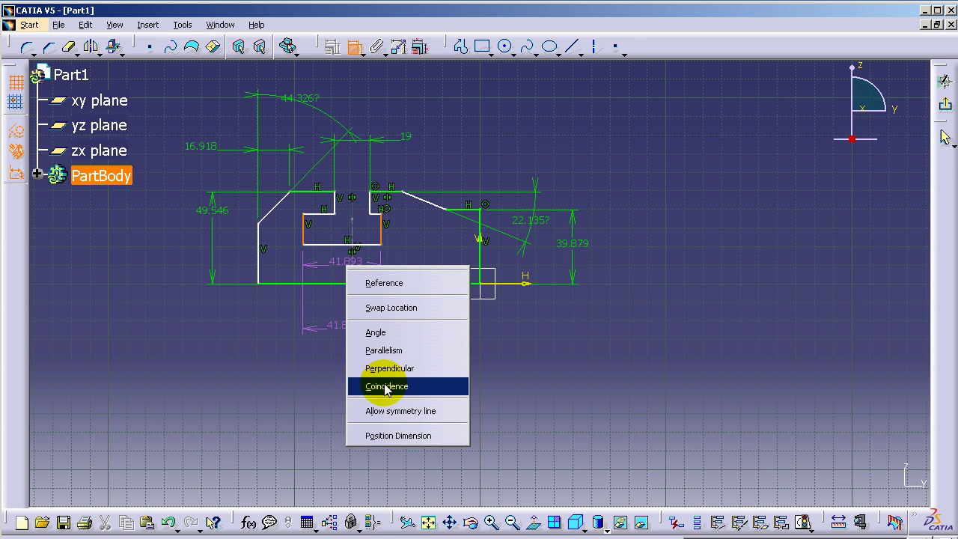
click(385, 413)
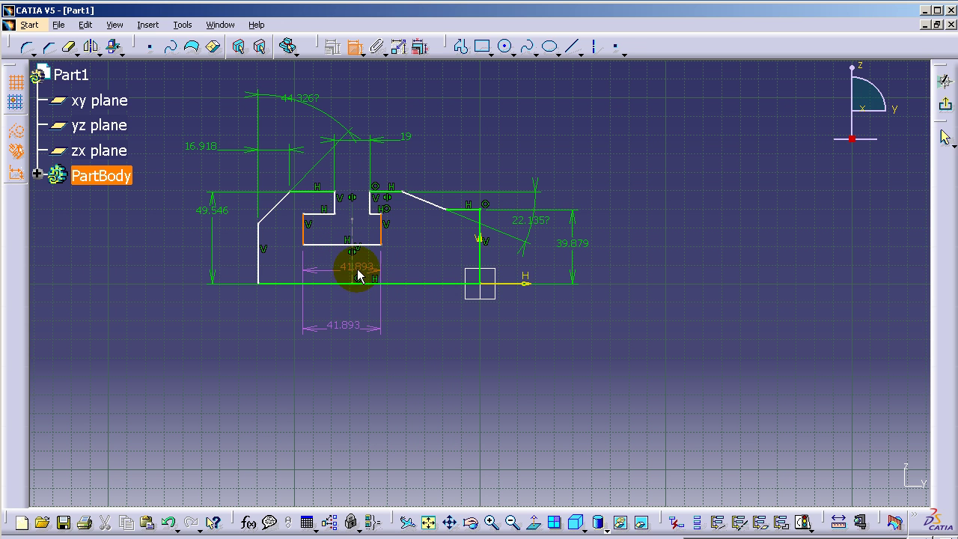
click(353, 269)
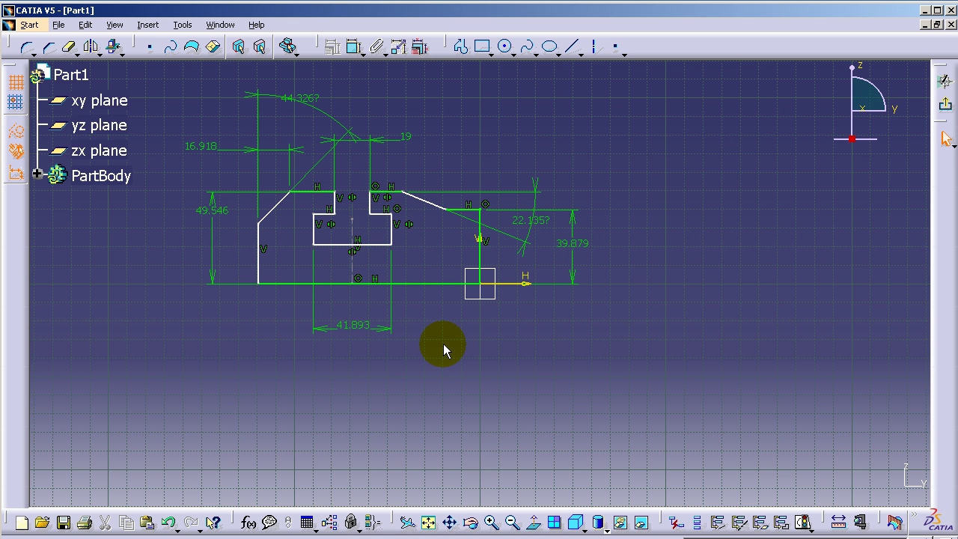
Step: Dimension the bottom edge length (119.435) and the centre line's distance from the left edge (50.587)
click(353, 47)
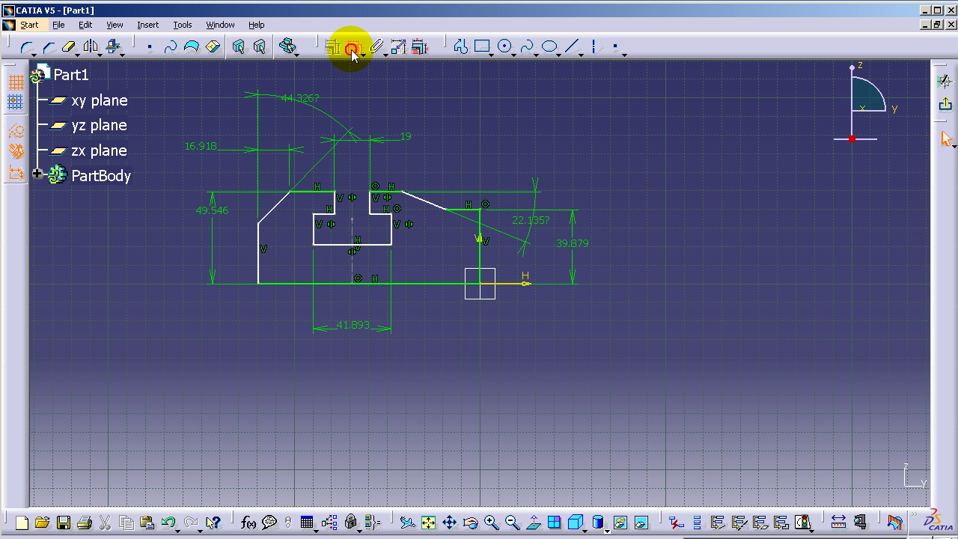
click(421, 284)
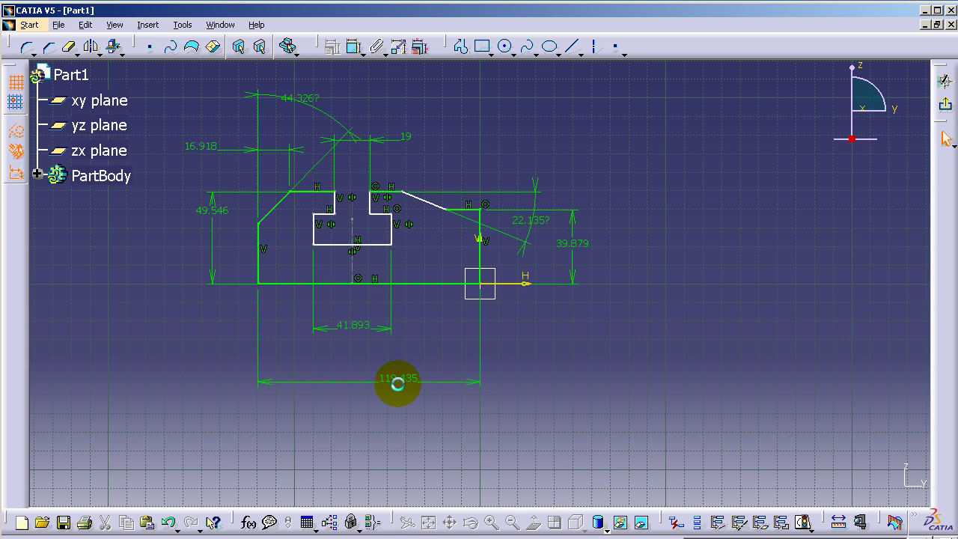
click(397, 381)
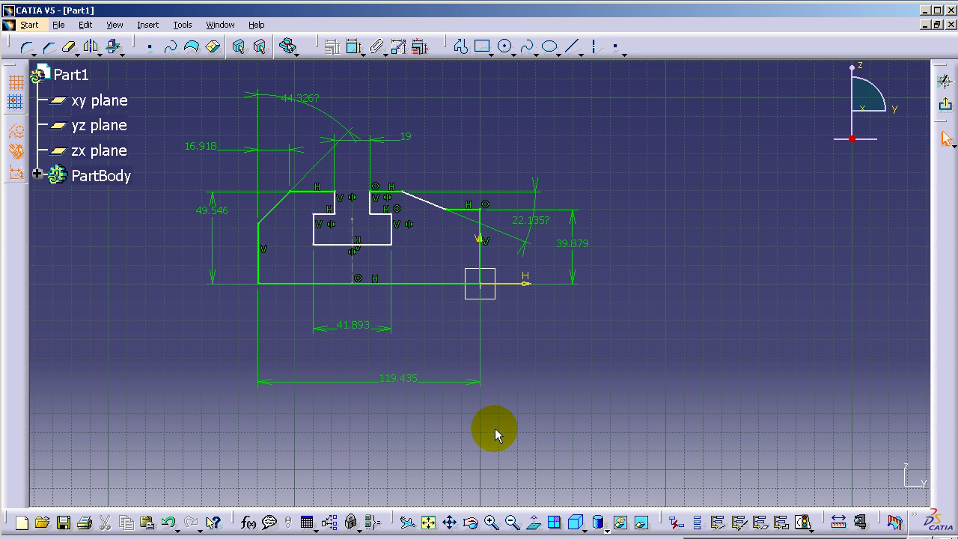
click(259, 256)
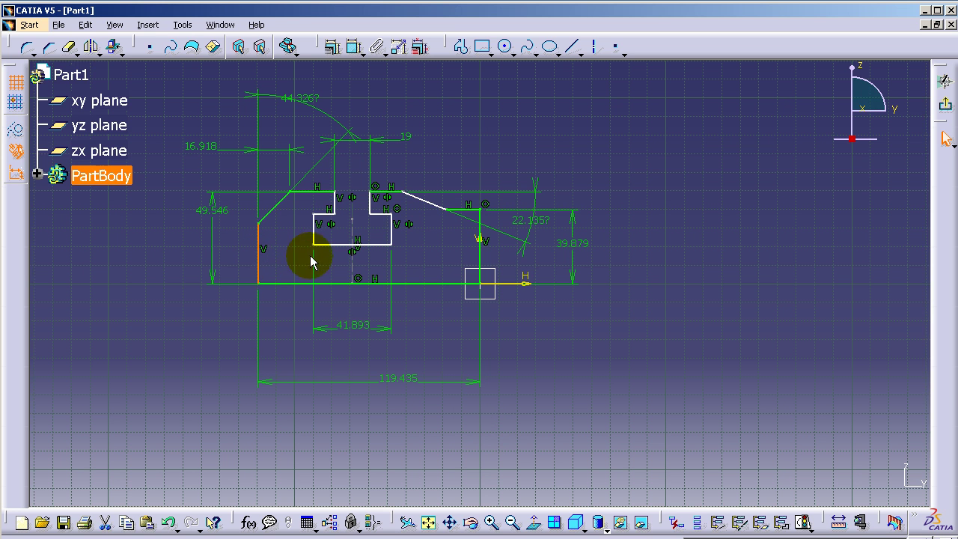
click(355, 47)
click(351, 237)
click(261, 261)
click(303, 357)
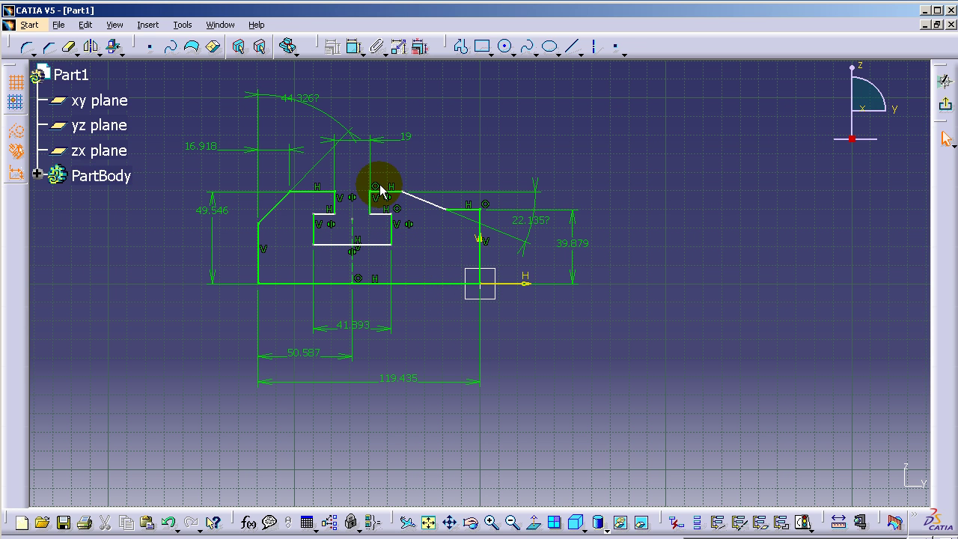
Step: Add the 17.254 top-edge, 16.515 slot-floor and 28.6 slot-depth dimensions
click(354, 46)
click(442, 160)
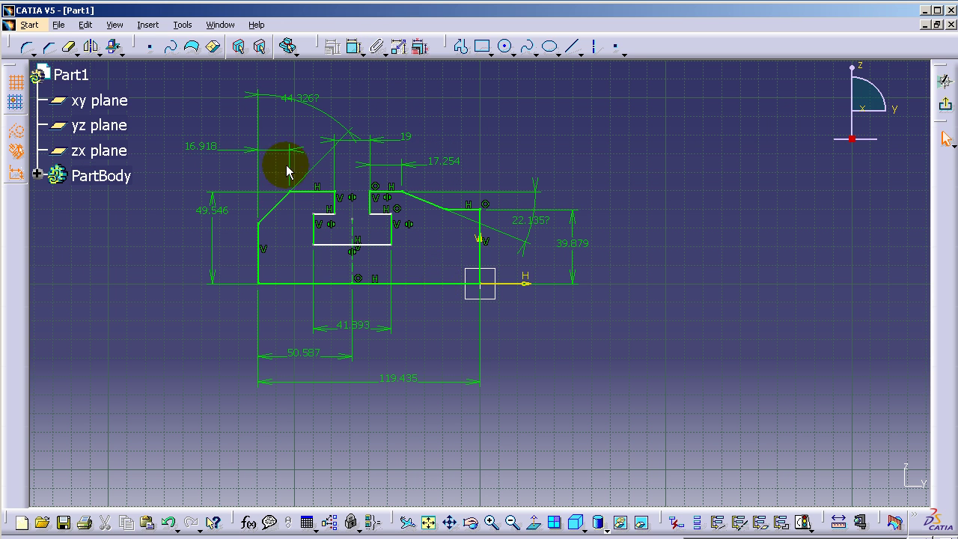
click(354, 47)
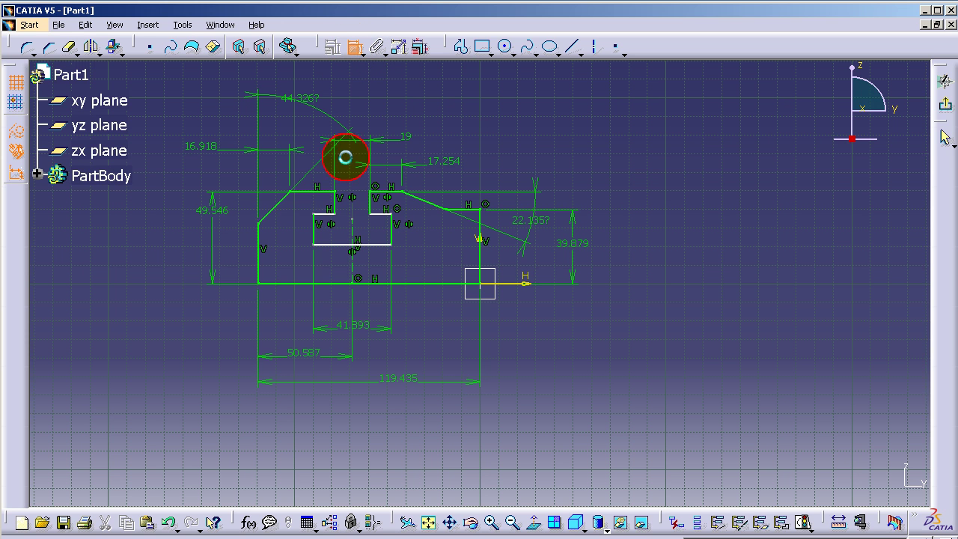
click(299, 233)
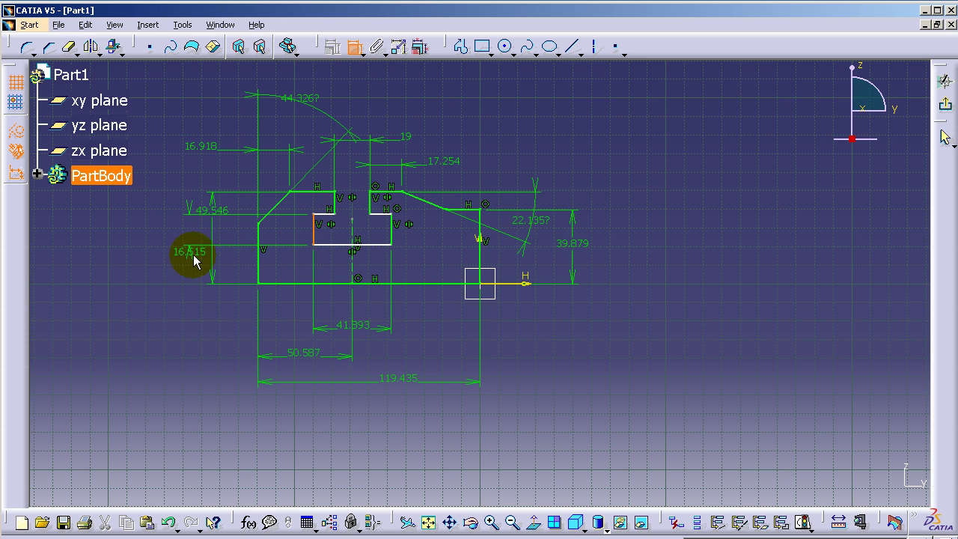
click(158, 254)
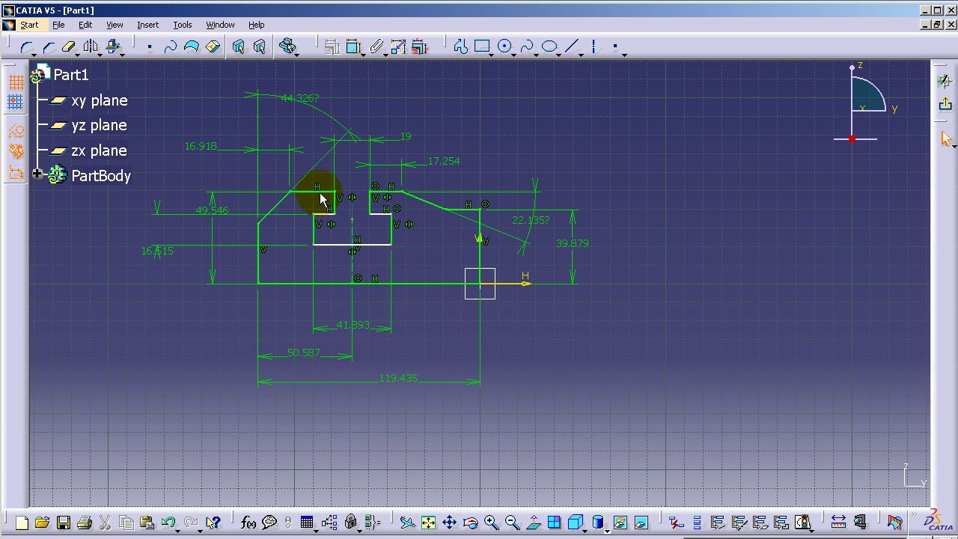
click(322, 243)
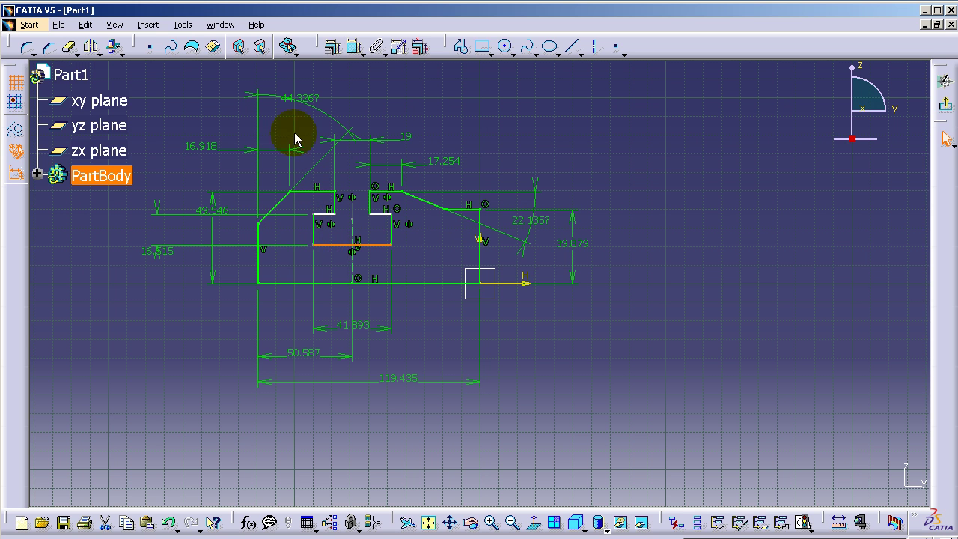
click(353, 46)
click(330, 192)
click(114, 215)
middle_drag(147, 290, 287, 302)
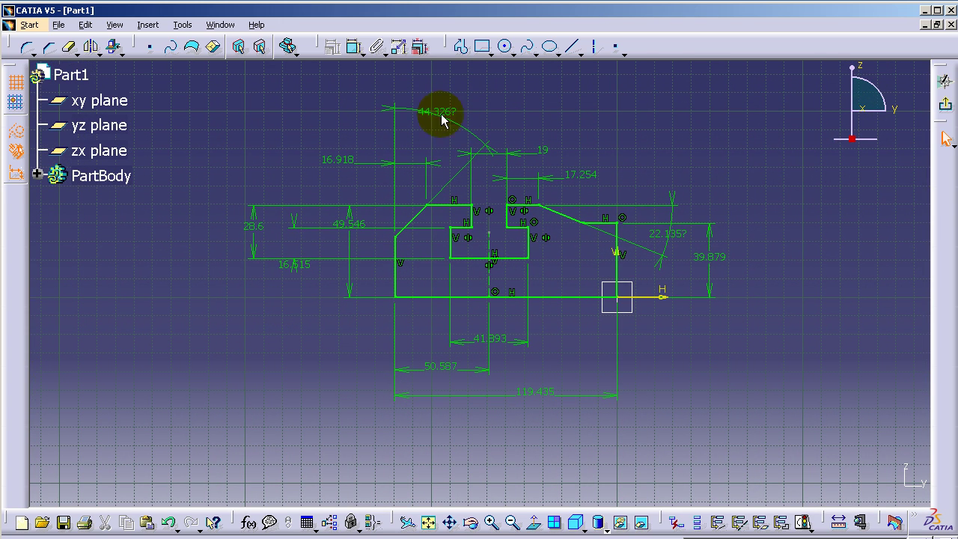
Step: In Edit Multi-Constraint, set the first dimensions to 22, 10, 12, 32.5 and 118
click(420, 46)
drag(259, 163, 239, 229)
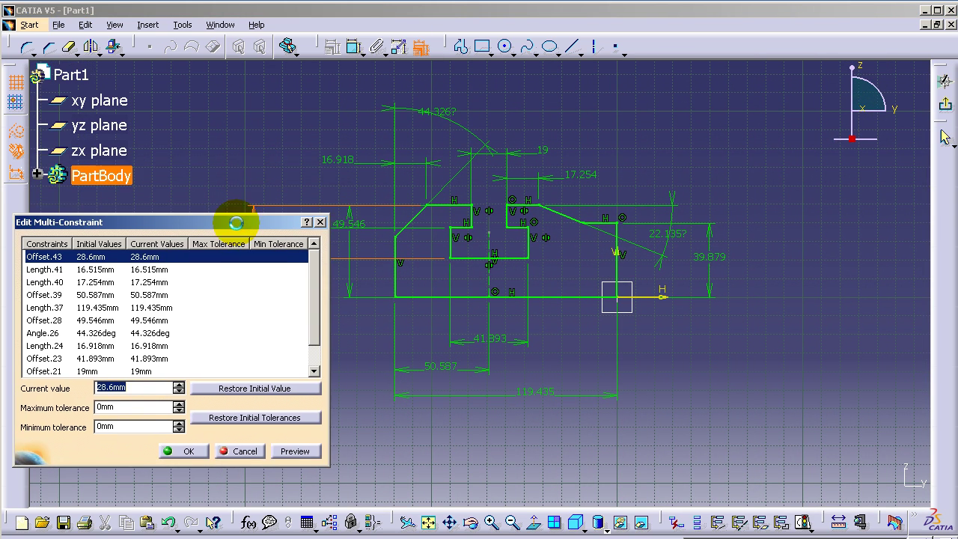
mouse_move(536, 240)
middle_down()
mouse_move(659, 212)
mouse_move(663, 220)
middle_up()
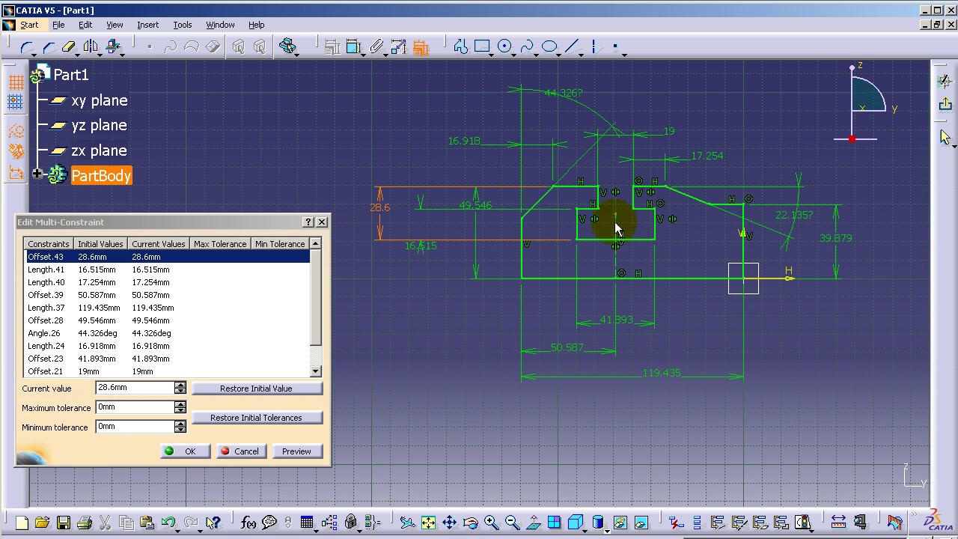
mouse_move(238, 225)
mouse_down()
mouse_move(280, 220)
mouse_move(261, 145)
mouse_up()
text(22)
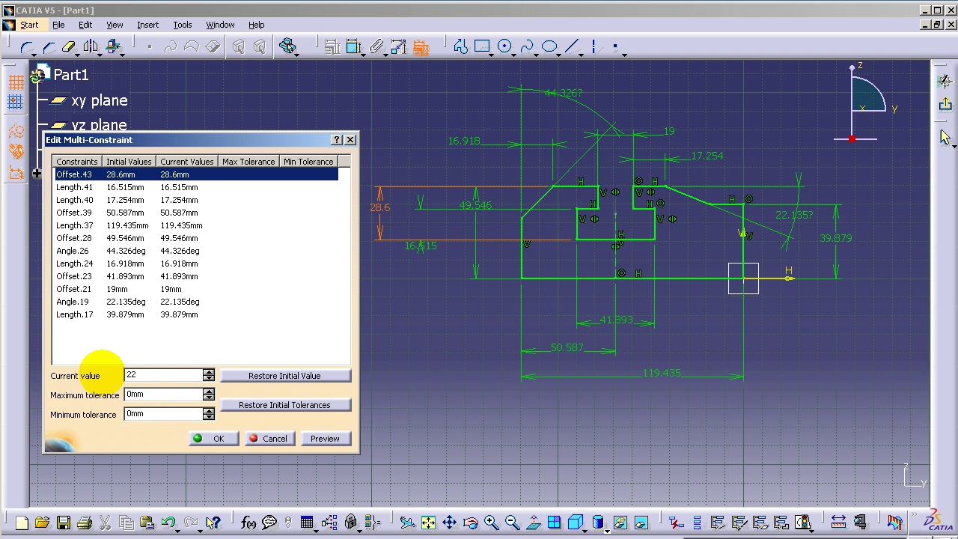
click(169, 190)
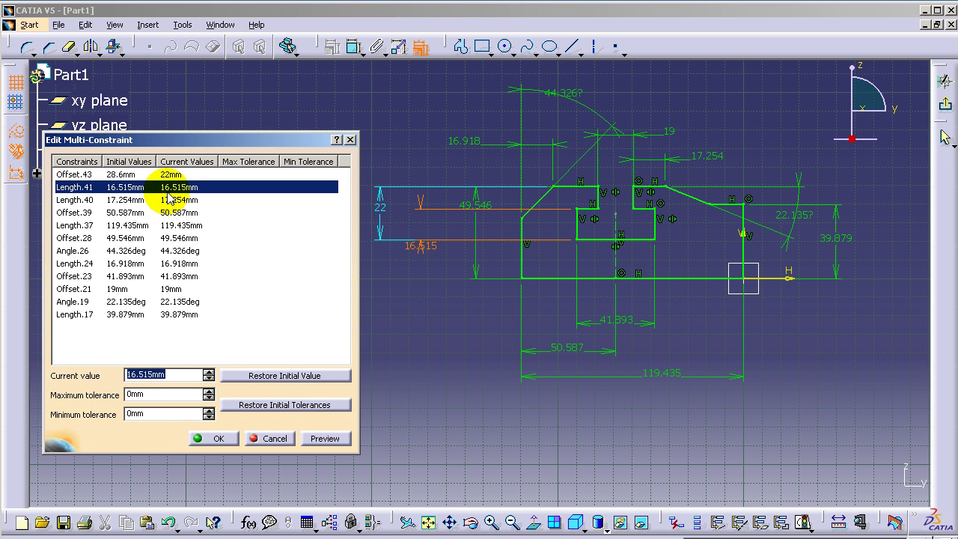
text(10)
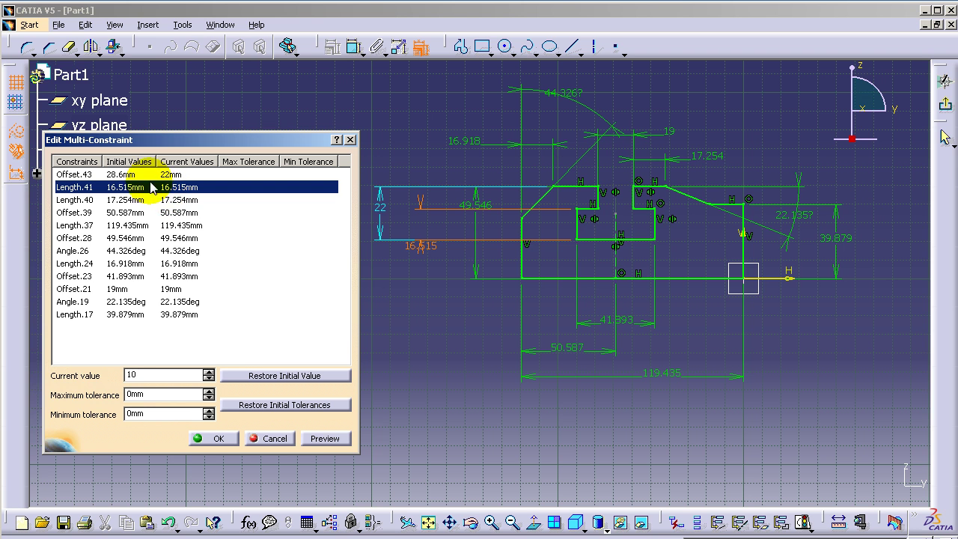
click(140, 200)
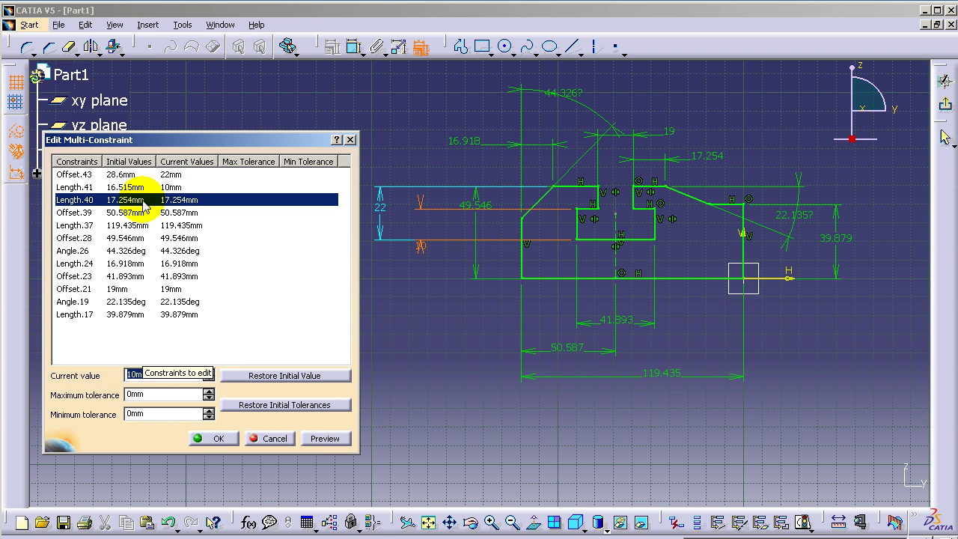
click(140, 188)
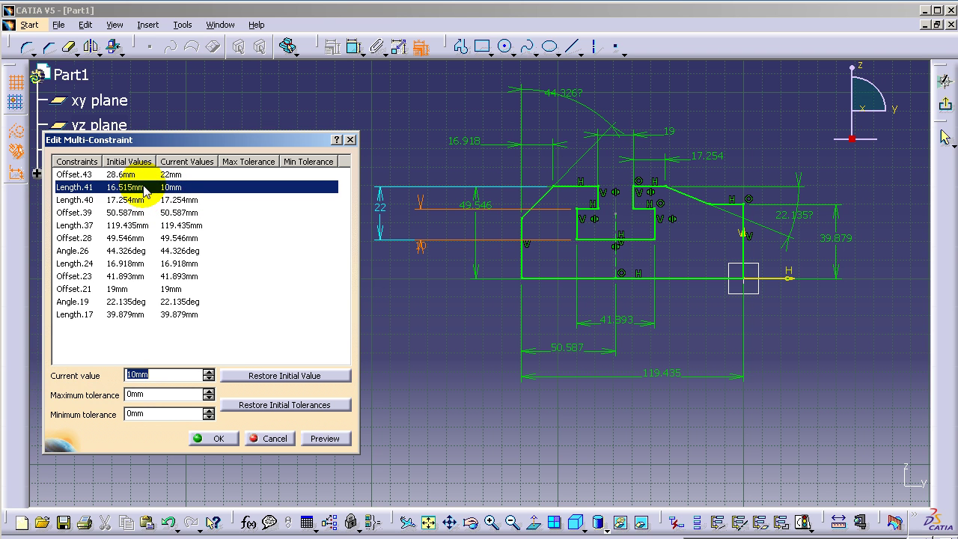
click(140, 200)
text(12)
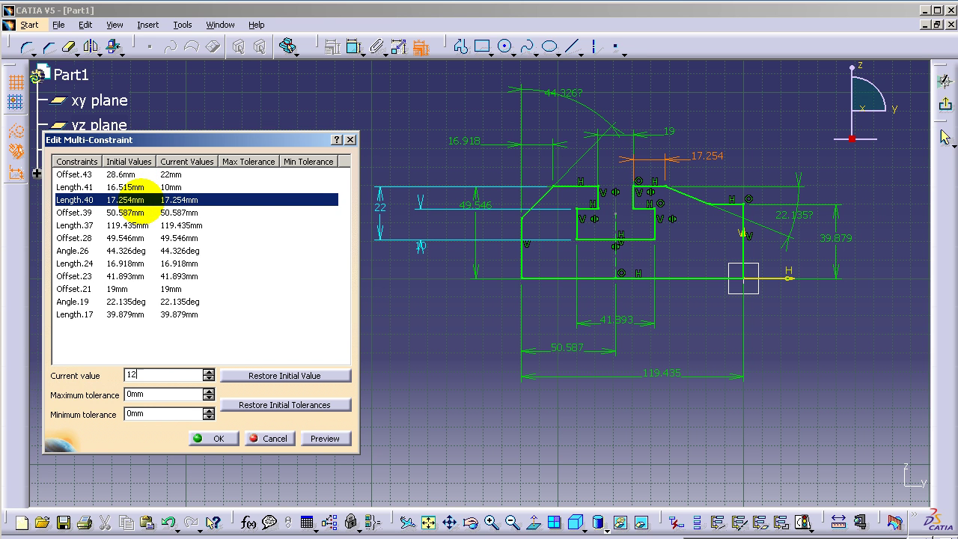
click(87, 213)
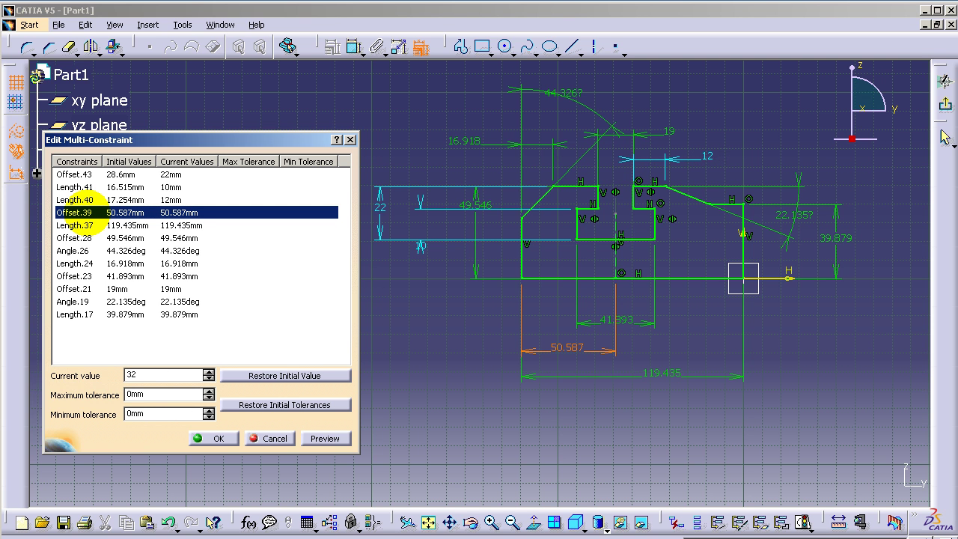
click(110, 225)
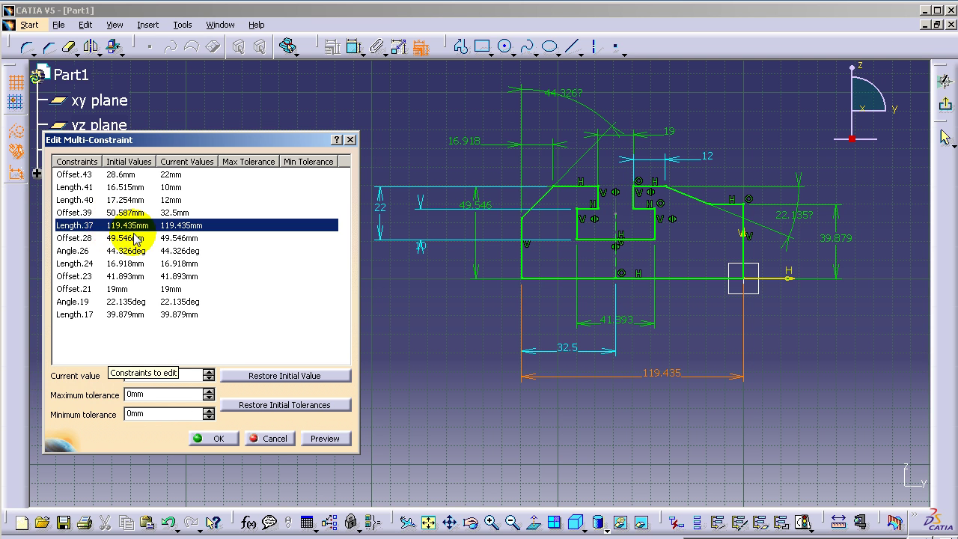
click(135, 237)
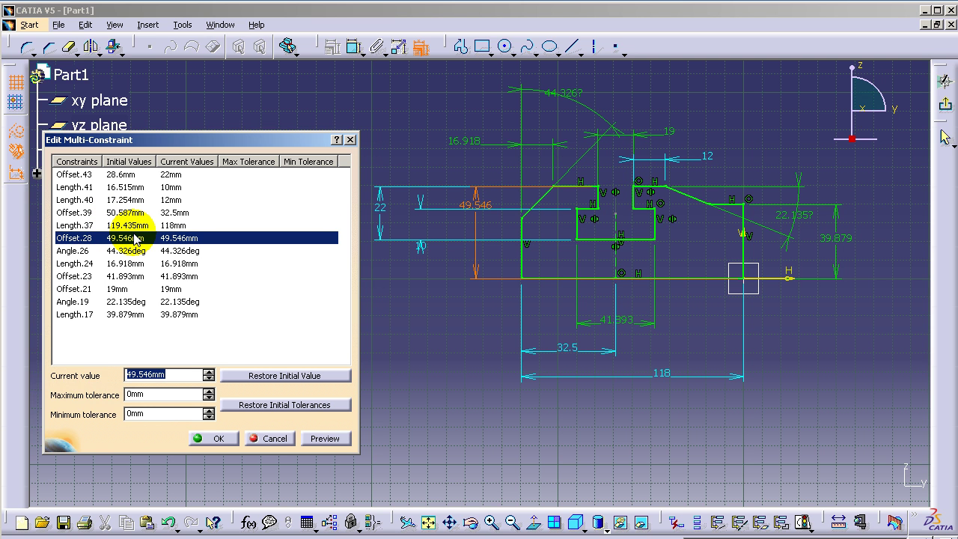
text(42)
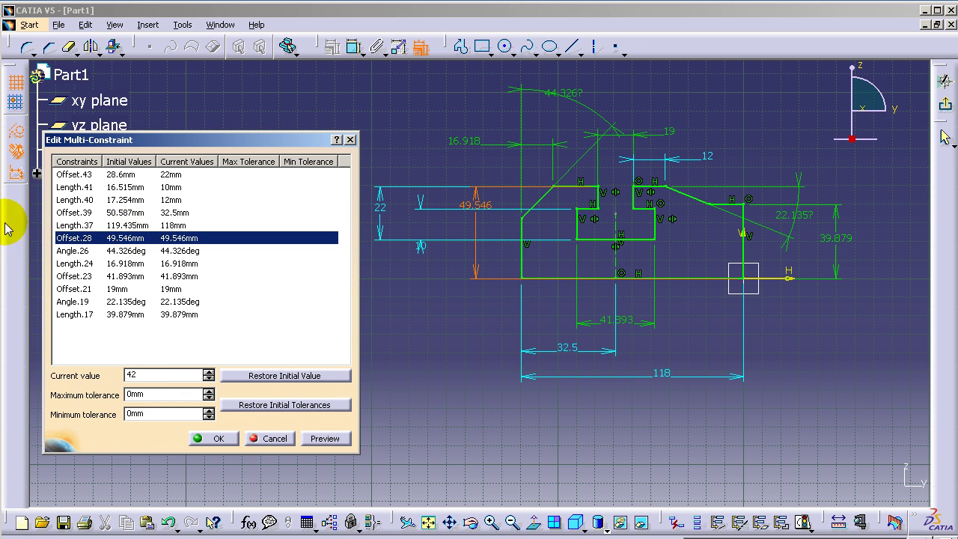
Step: Set the remaining dimensions to 42, 45°, 10, 35, 45° and 30, and apply them
click(72, 250)
text(45)
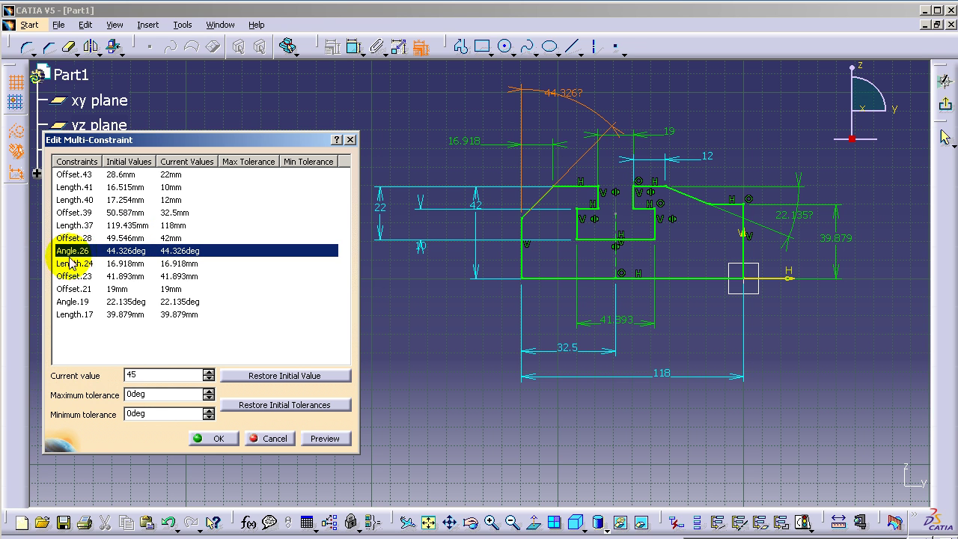
click(98, 265)
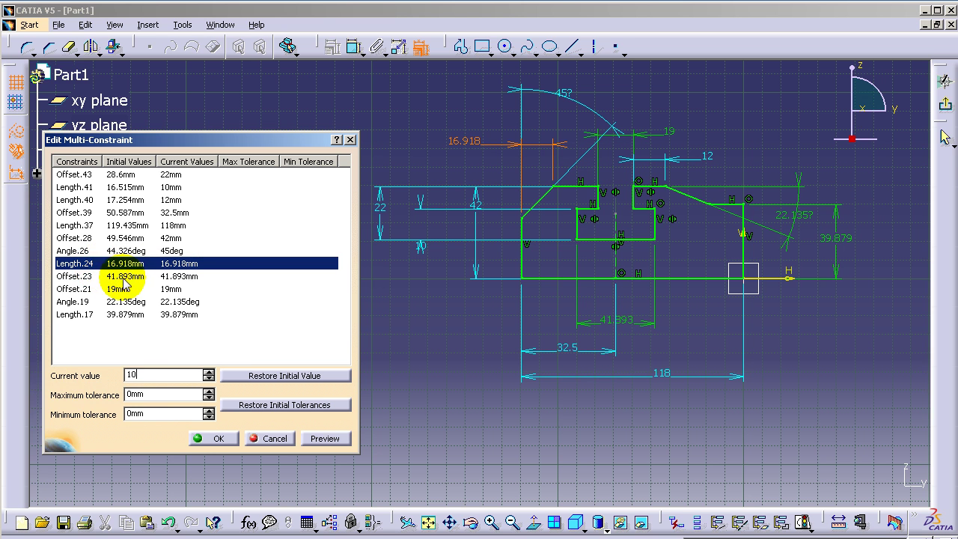
click(125, 276)
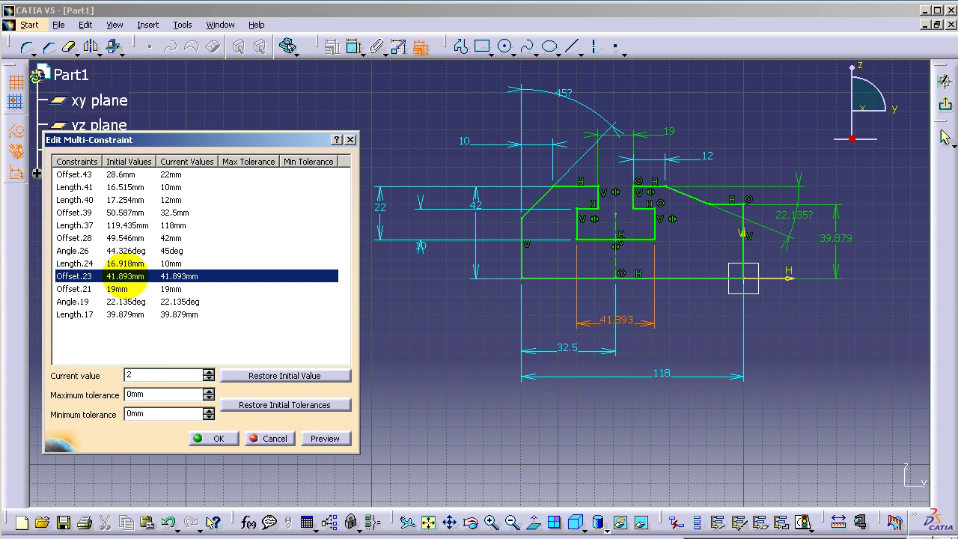
text(35)
click(185, 290)
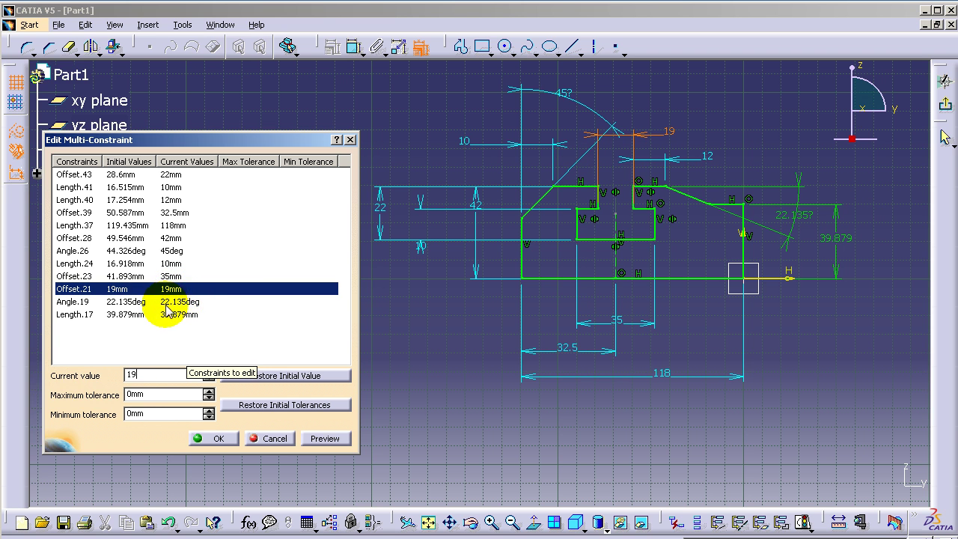
click(165, 303)
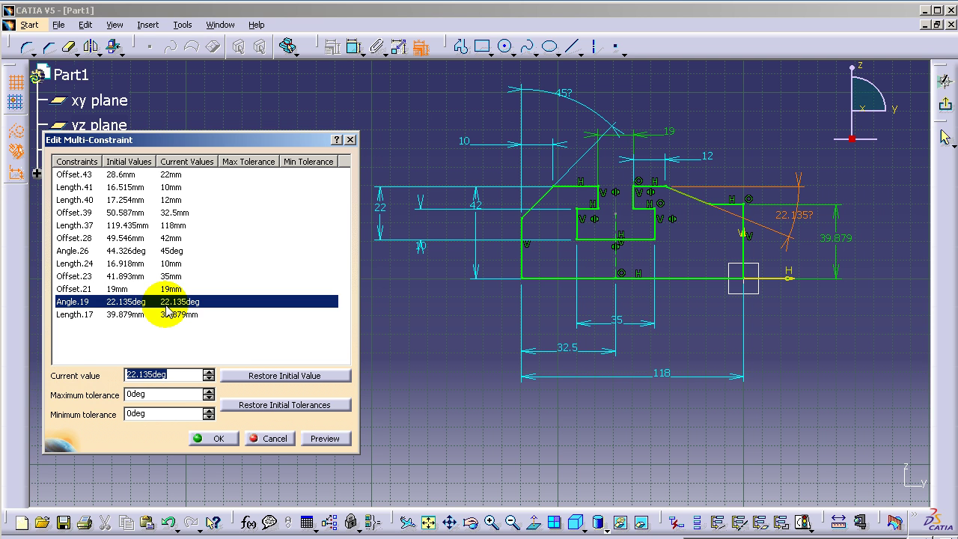
text(45)
click(160, 316)
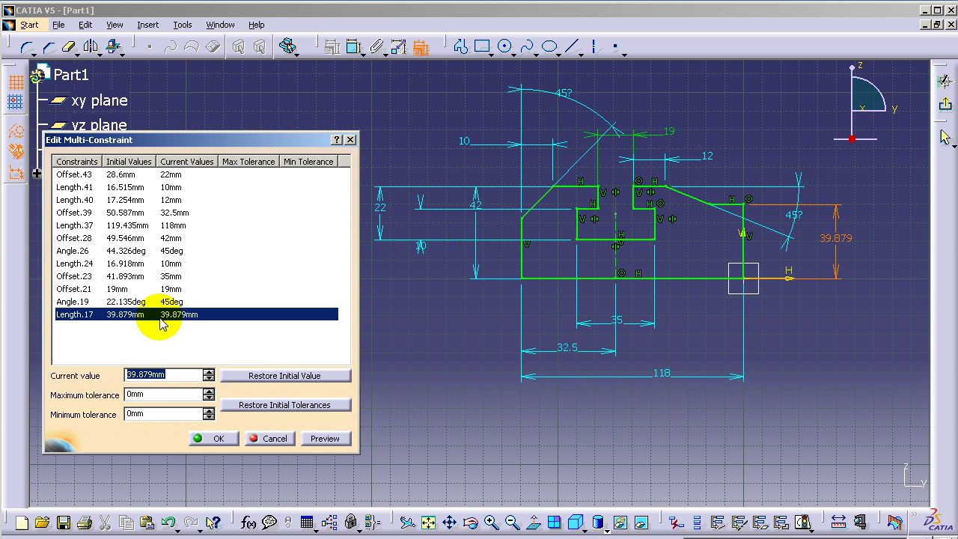
text(30)
click(318, 439)
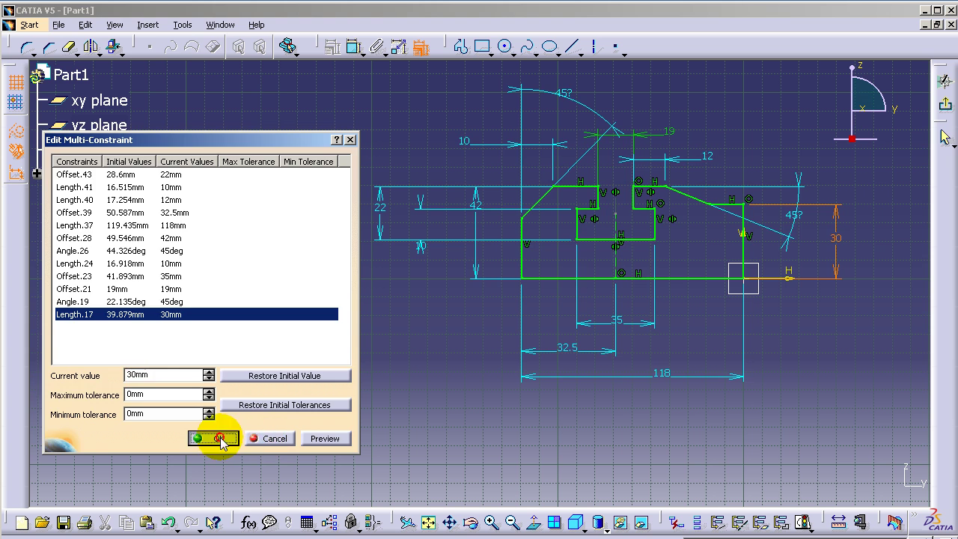
click(221, 440)
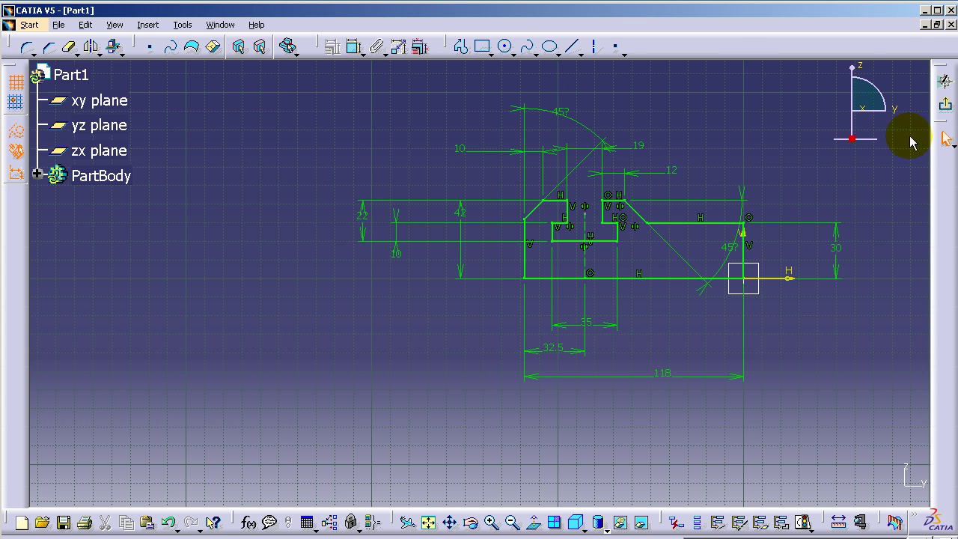
Step: Exit the sketch and pad it with mirrored extent, length 76/2 (38 mm each side)
click(945, 104)
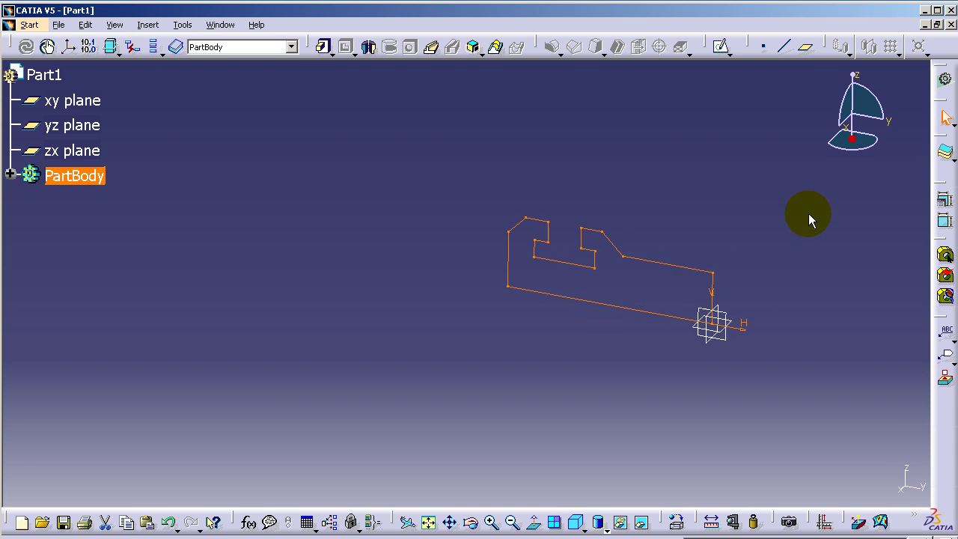
click(674, 168)
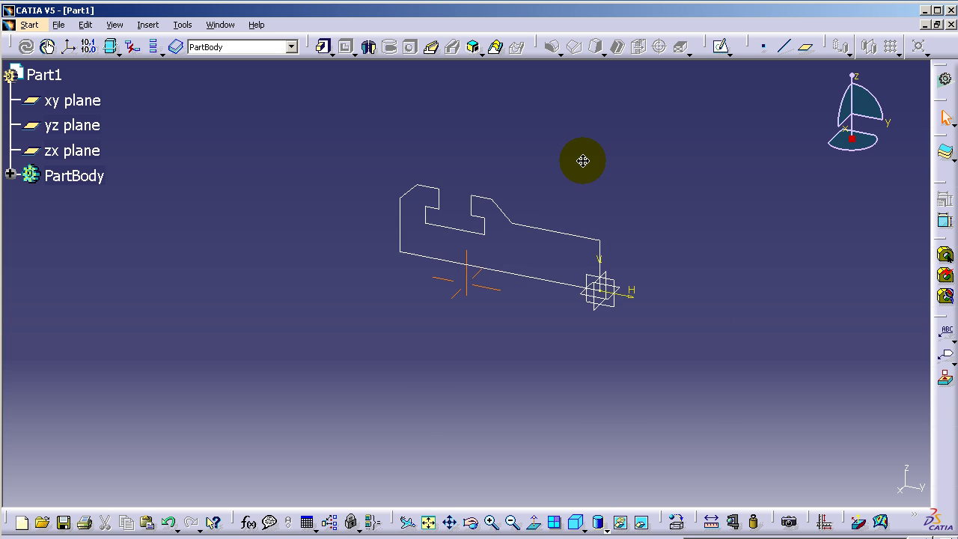
click(427, 520)
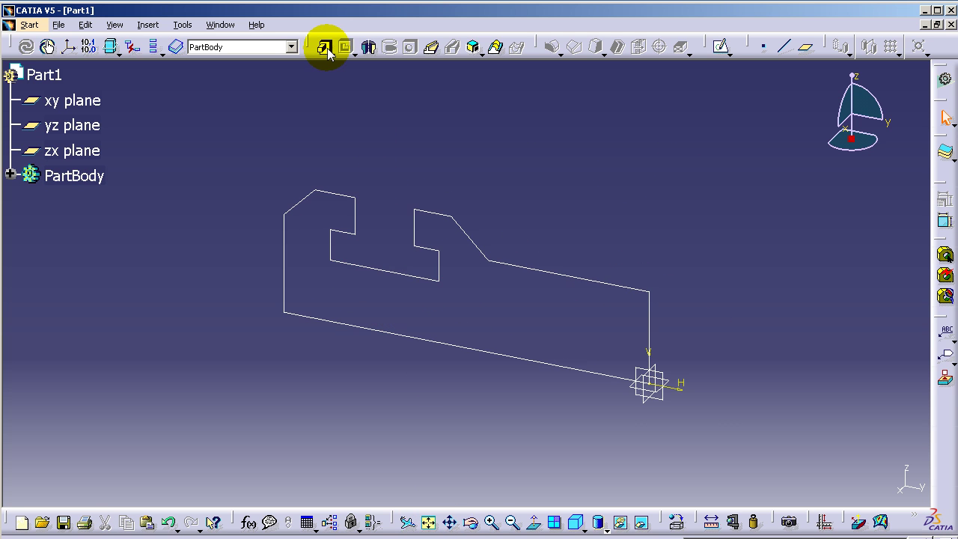
click(324, 47)
click(453, 229)
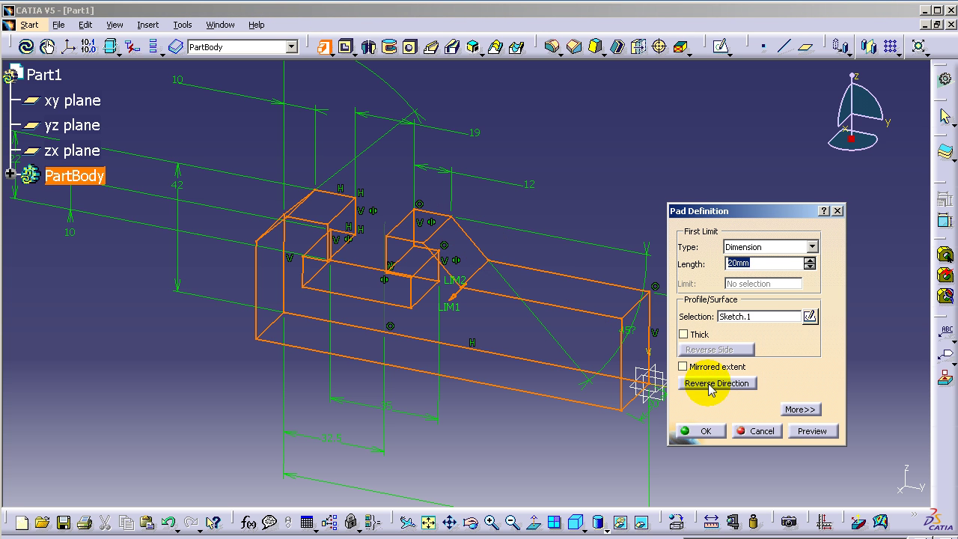
click(683, 366)
double_click(744, 263)
text(76/2)
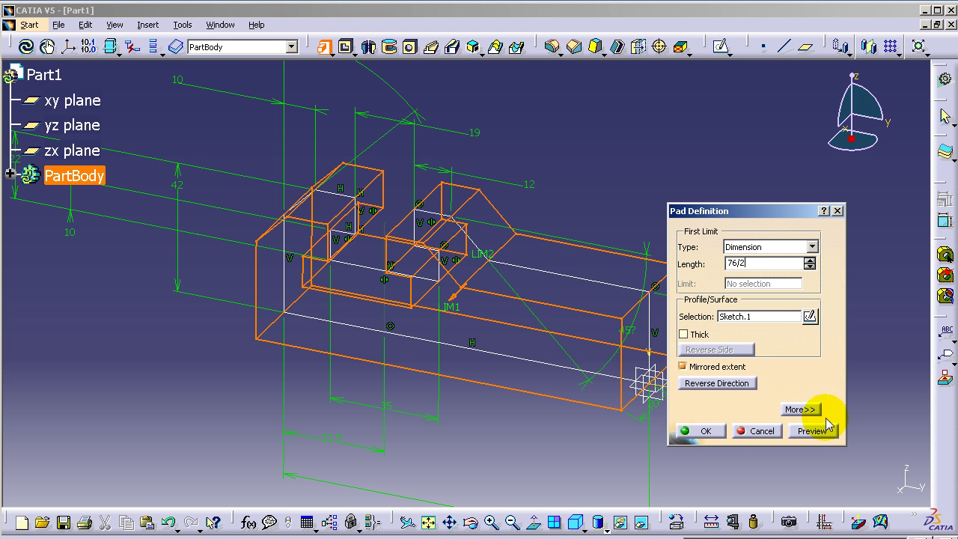
click(812, 430)
click(707, 431)
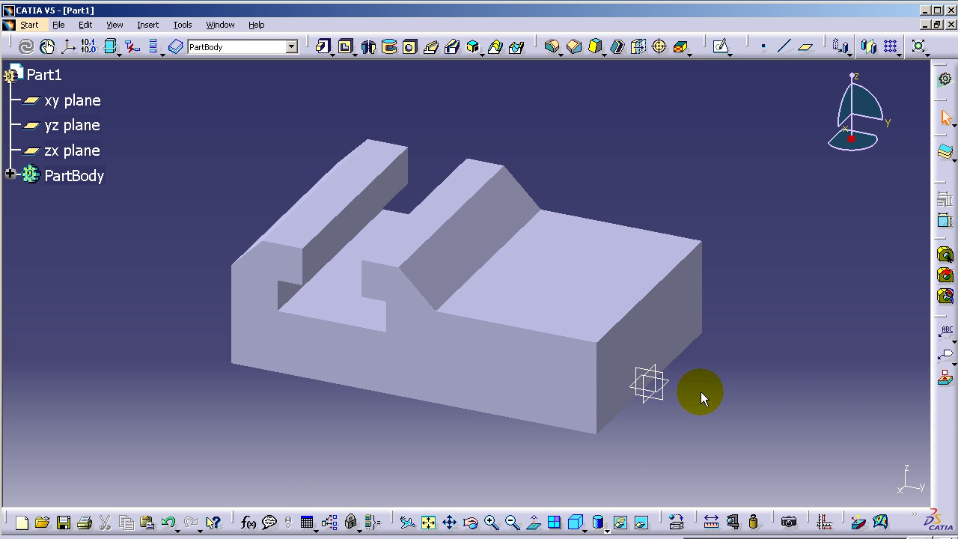
Step: Start a new sketch on the plate's right end face and zoom in on it
click(651, 333)
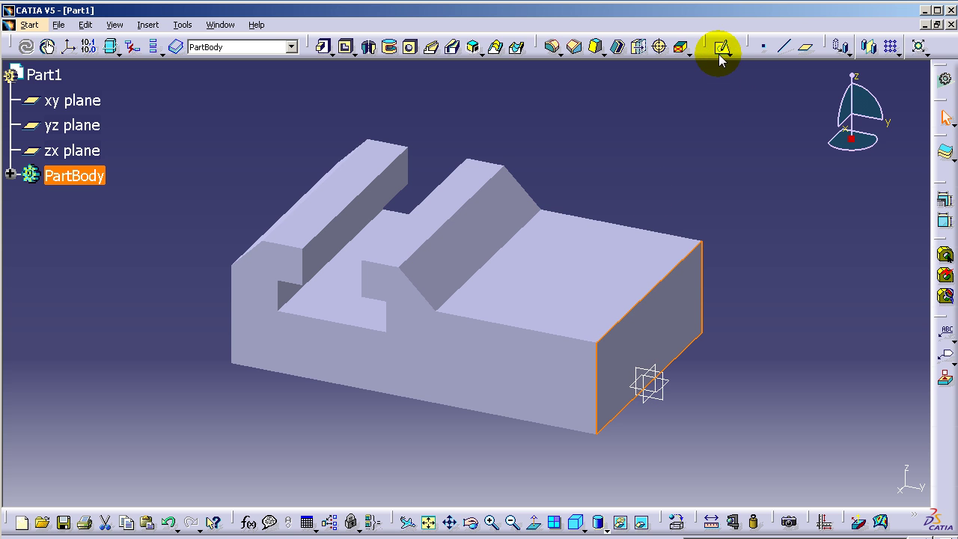
click(720, 54)
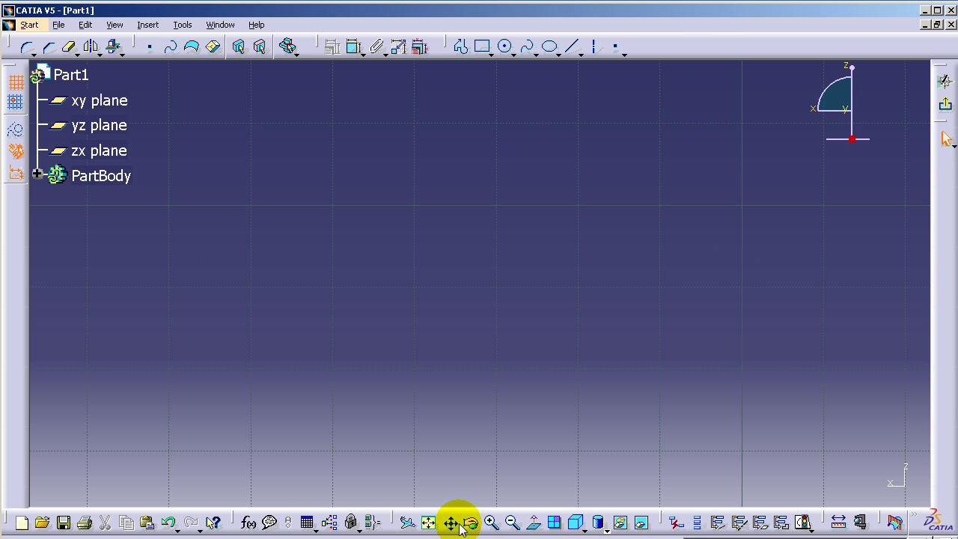
click(428, 522)
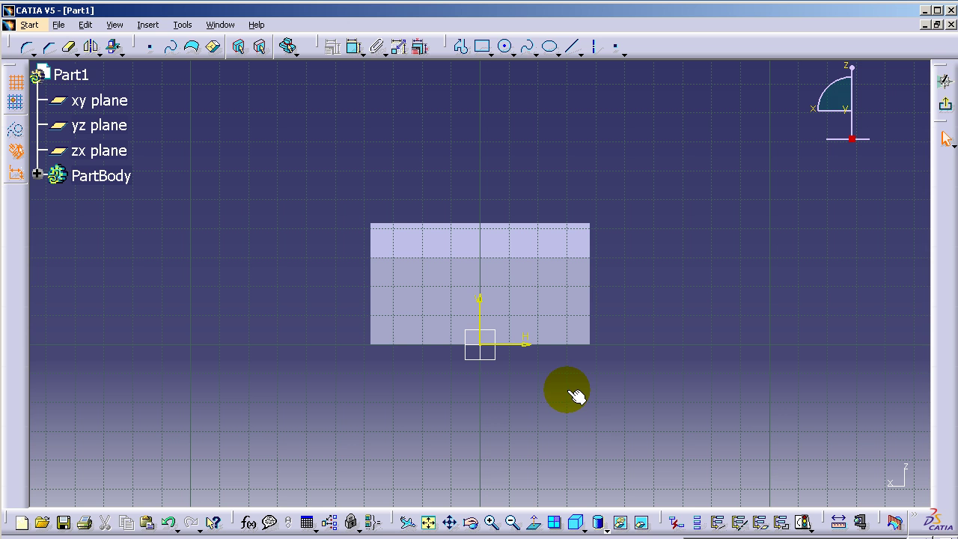
middle_drag(605, 425, 608, 402)
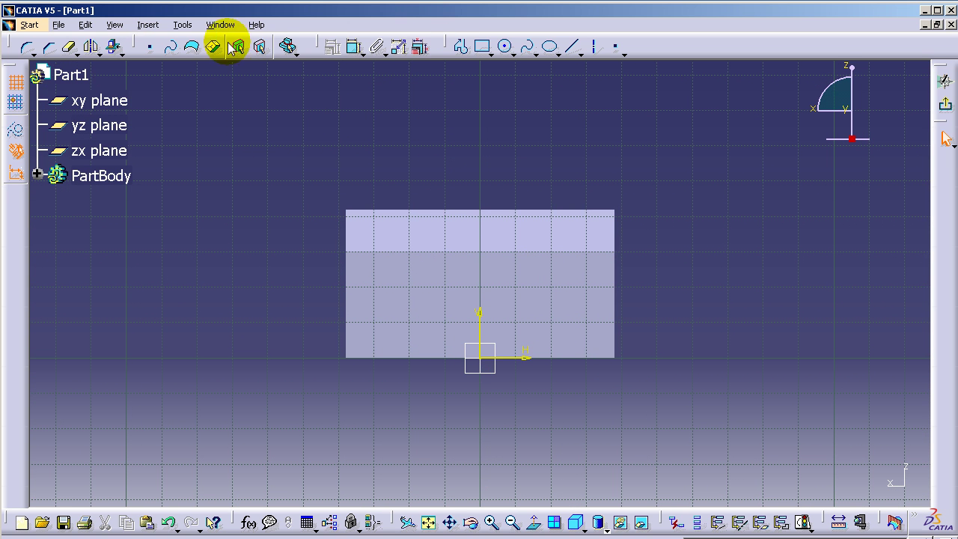
Step: Draw a half-trapezoid profile and mirror it about the vertical axis
click(461, 47)
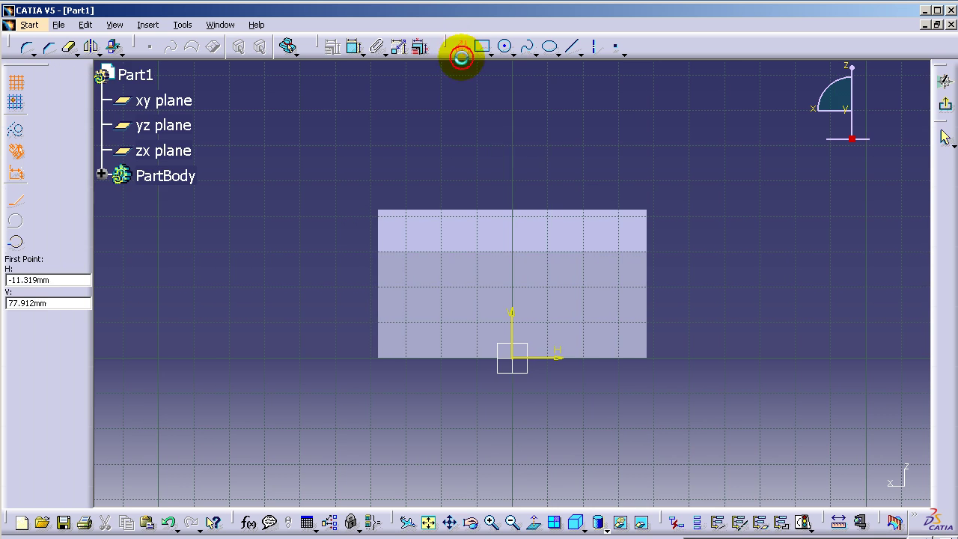
click(596, 375)
click(618, 336)
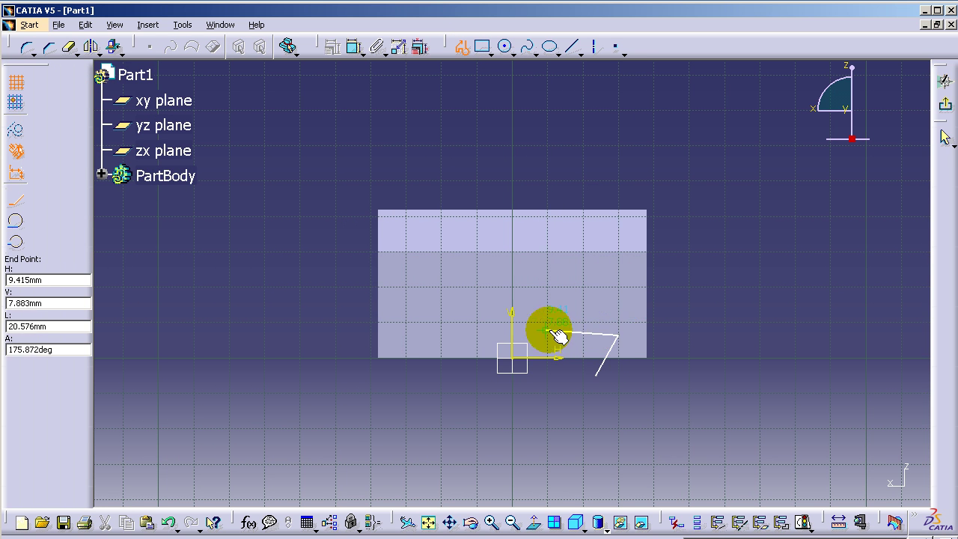
click(515, 336)
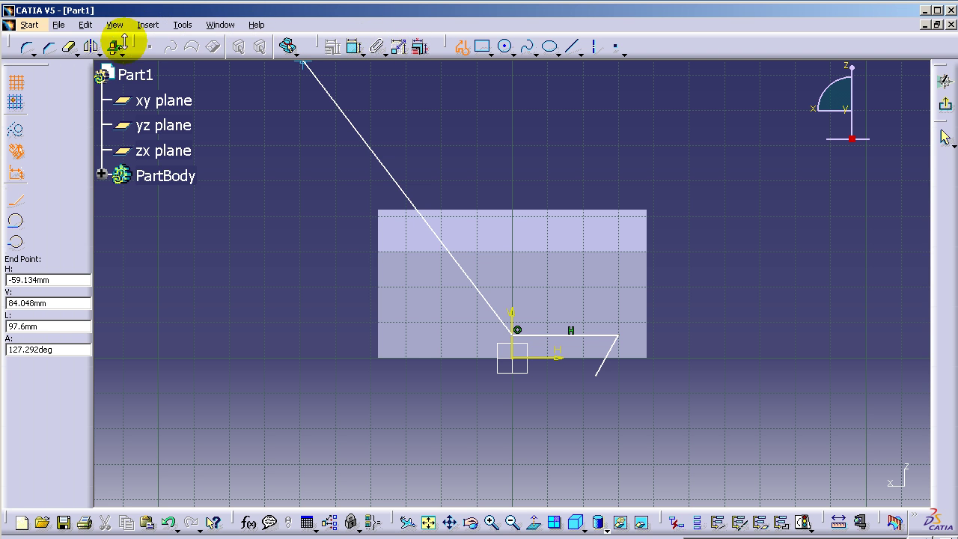
click(91, 47)
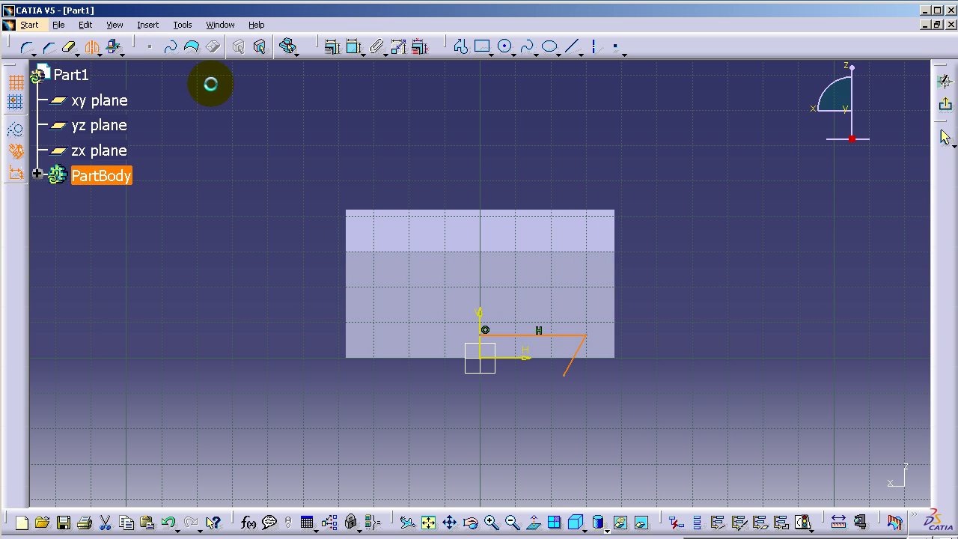
click(482, 322)
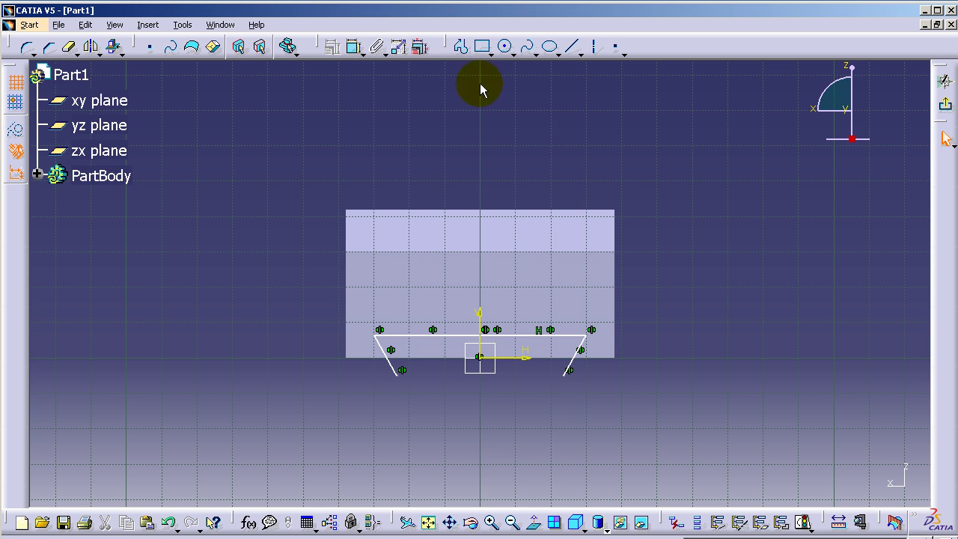
Step: Make the slanted line's endpoint coincident with the trapezoid's bottom edge
click(353, 46)
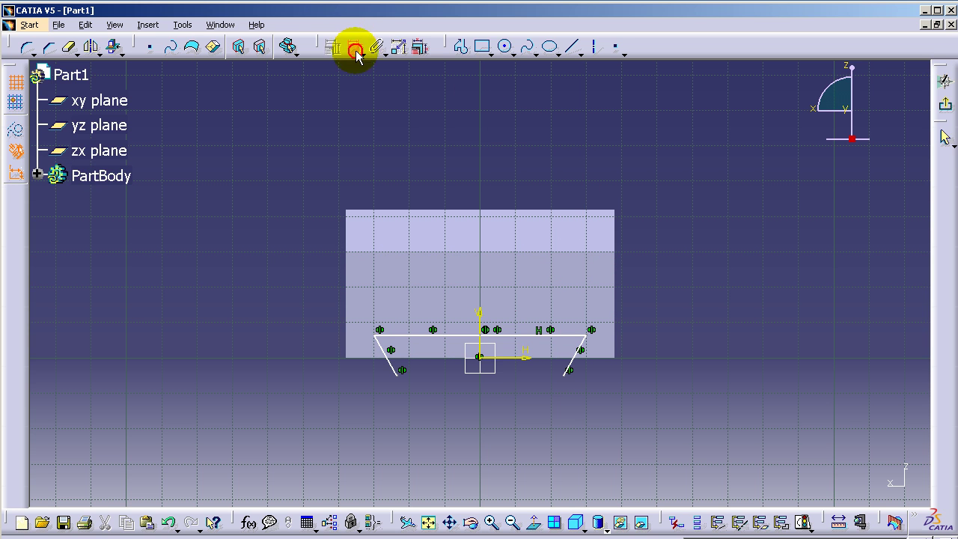
click(561, 360)
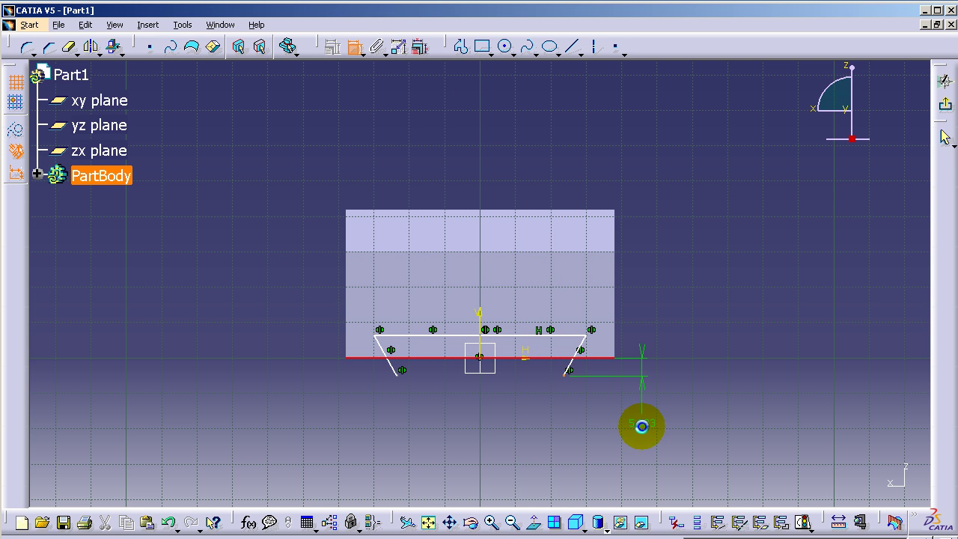
right_click(644, 425)
click(672, 490)
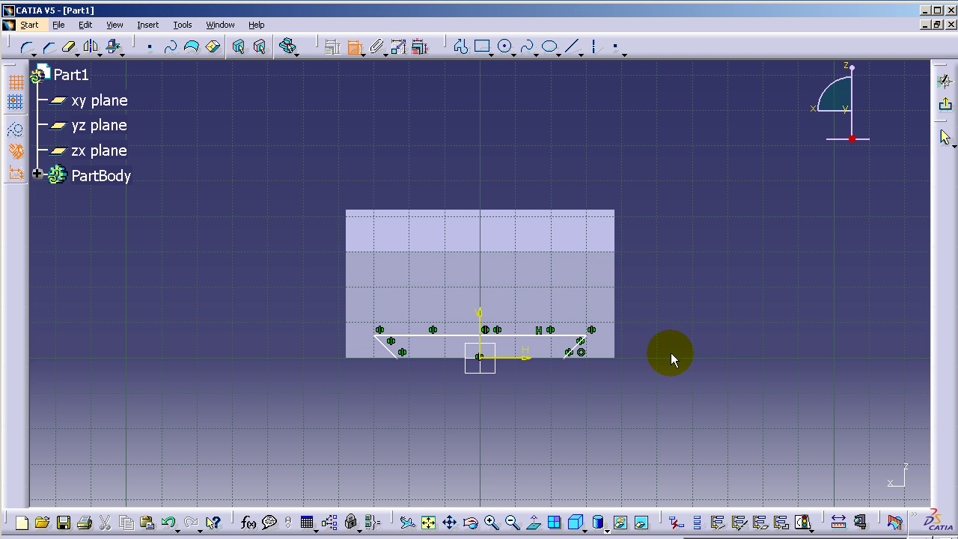
Step: Constrain the right slanted leg to 45° from the bottom edge
click(582, 346)
click(608, 360)
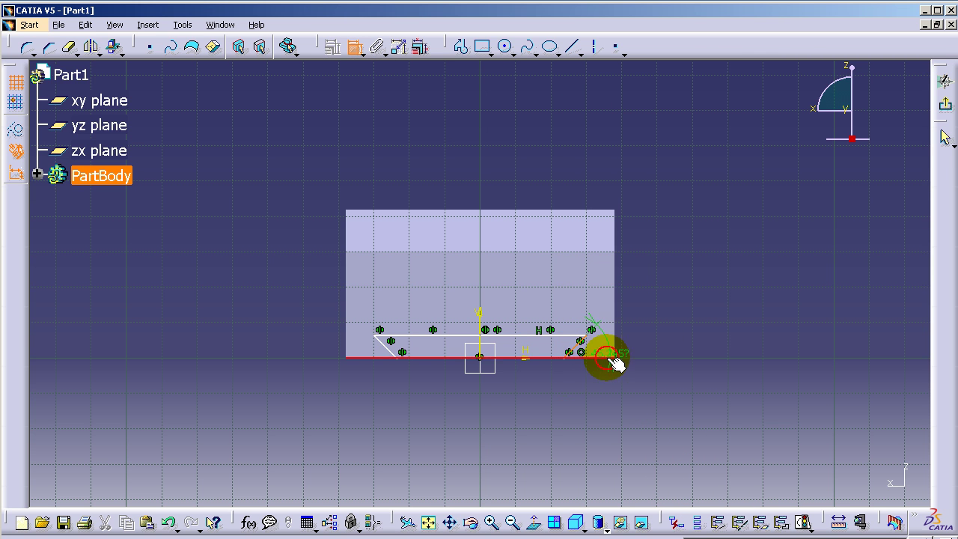
double_click(675, 334)
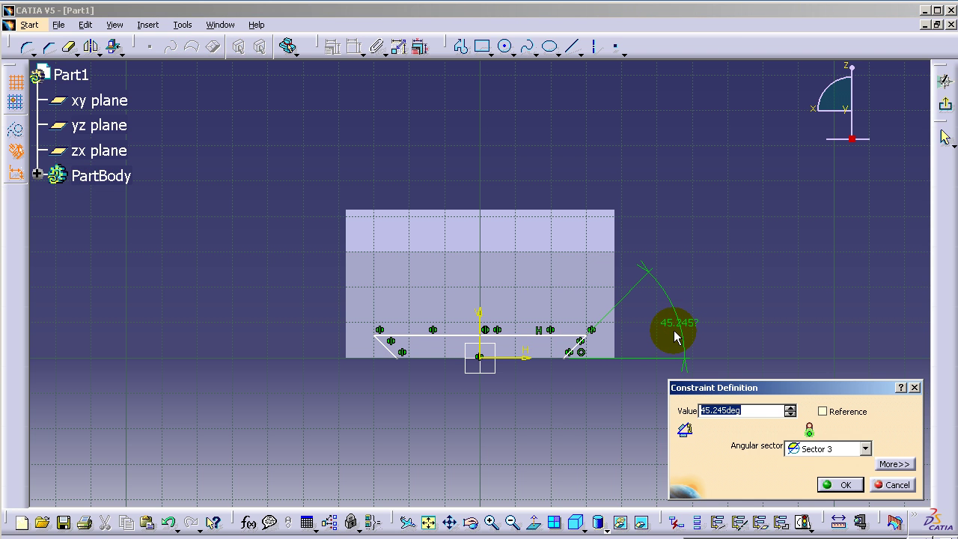
text(45)
key(Return)
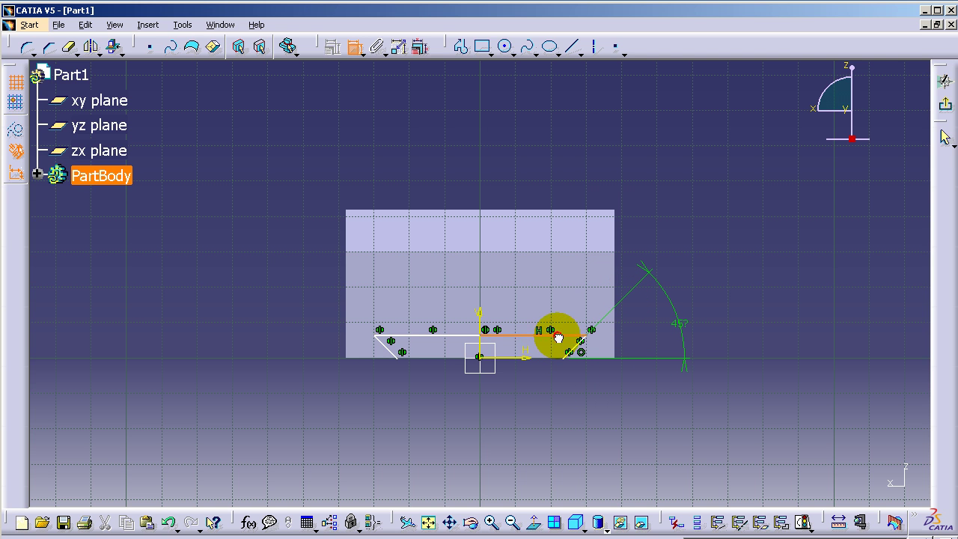
Step: Dimension the trapezoid height to 10 mm and its bottom width to 40 mm
click(550, 360)
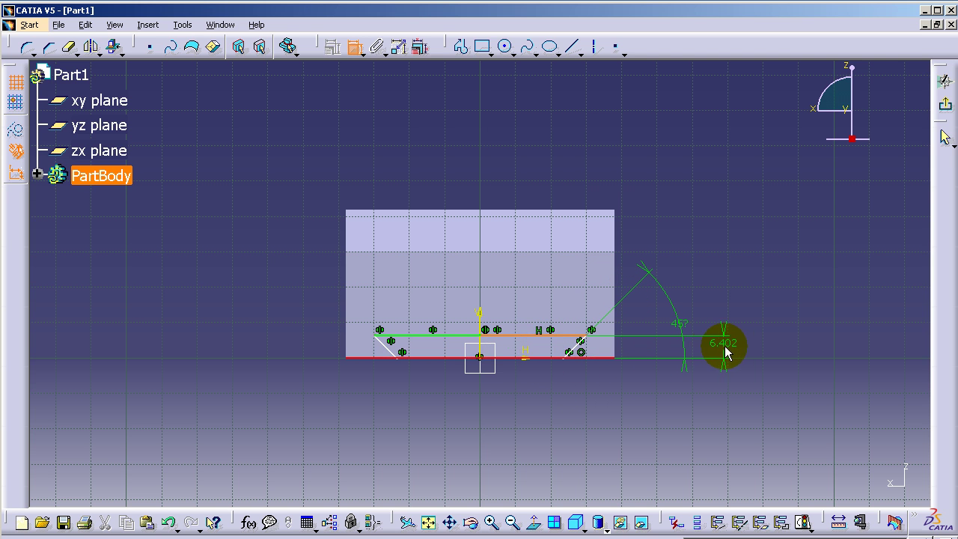
double_click(733, 348)
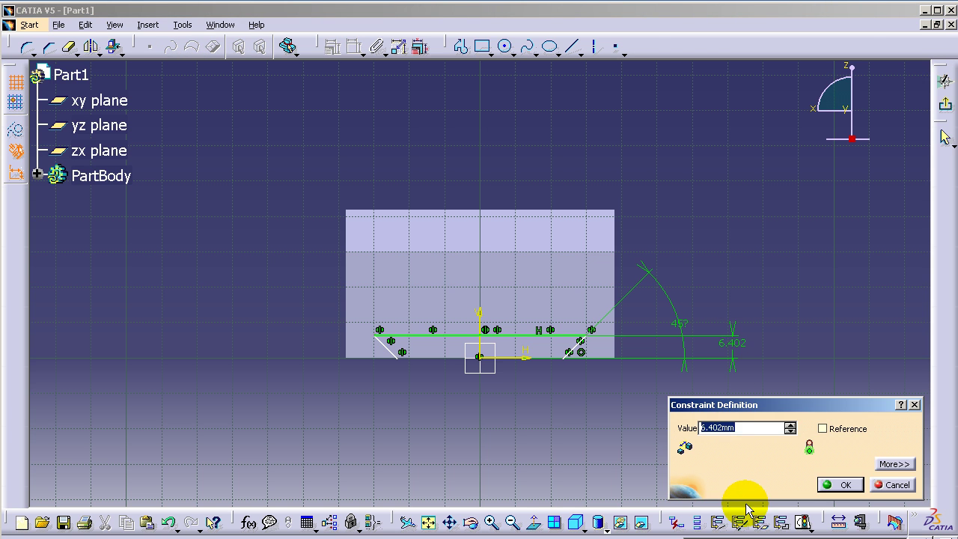
key(Return)
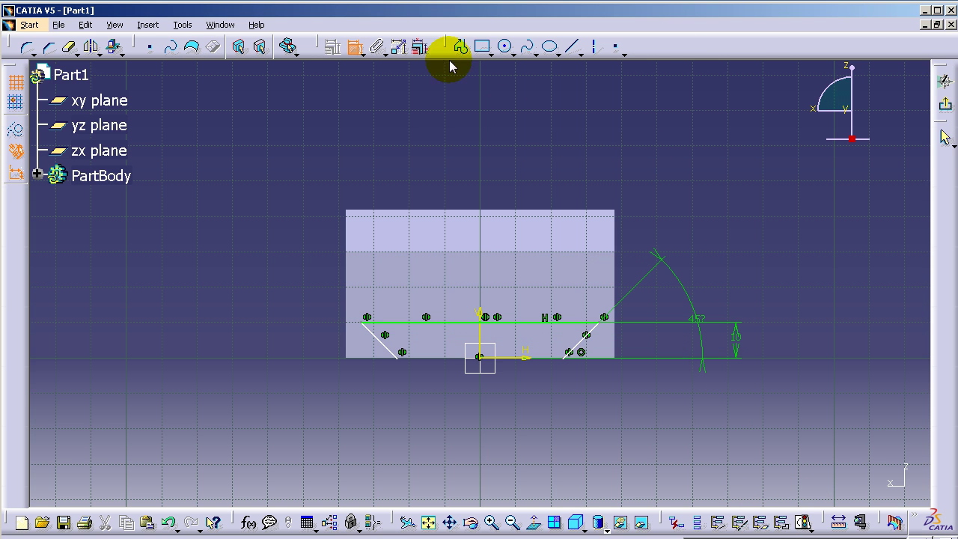
click(569, 358)
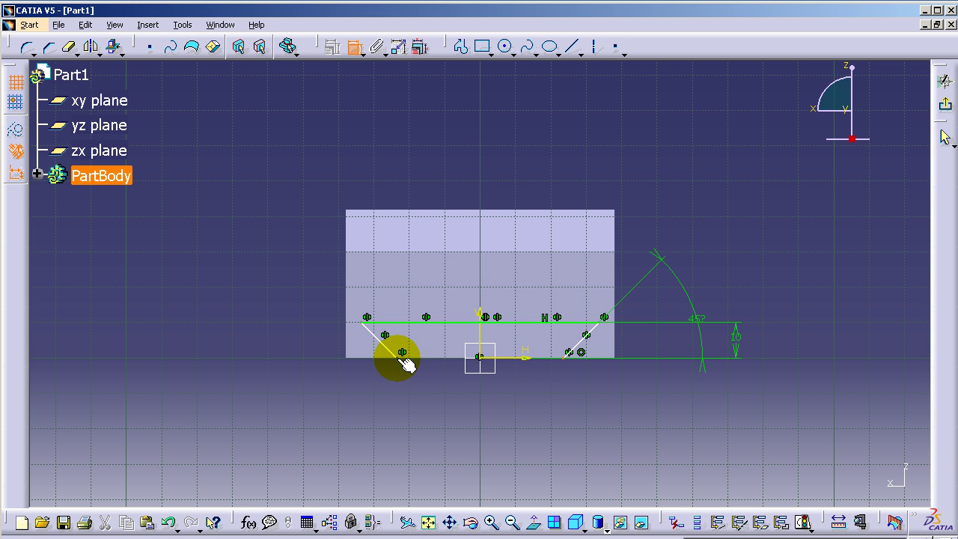
click(466, 417)
double_click(469, 417)
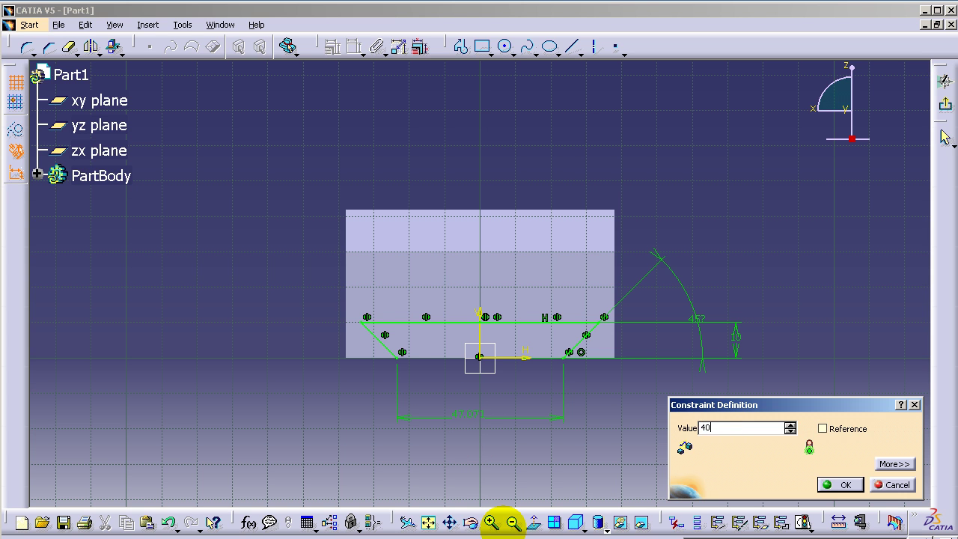
key(Return)
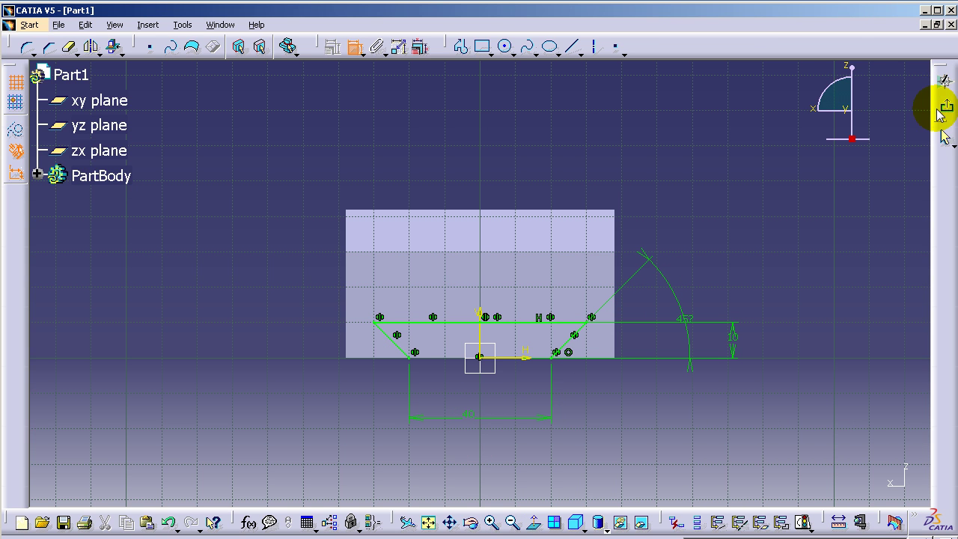
Step: Pocket Sketch.2 with 'Up to next' depth, cutting the trapezoid groove into the end face
click(937, 110)
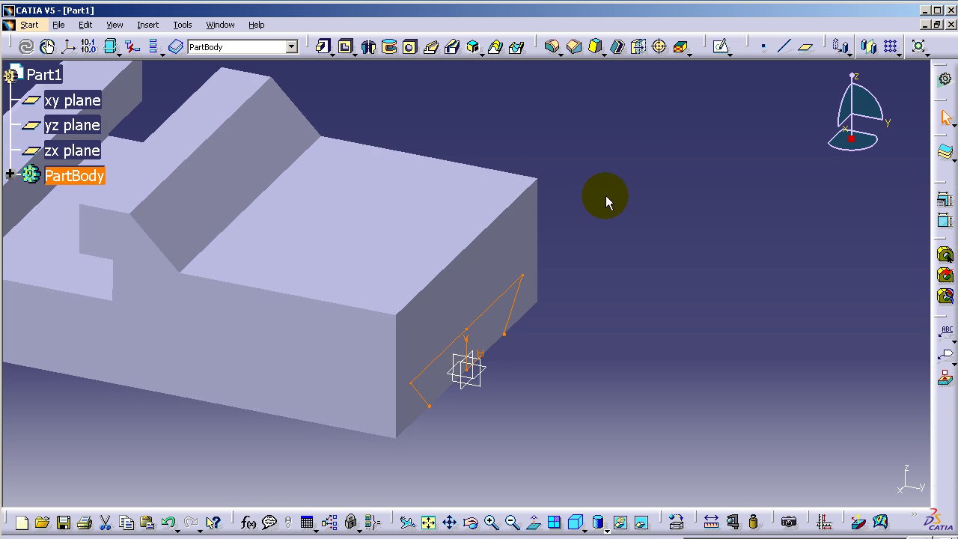
click(348, 47)
click(764, 247)
click(748, 267)
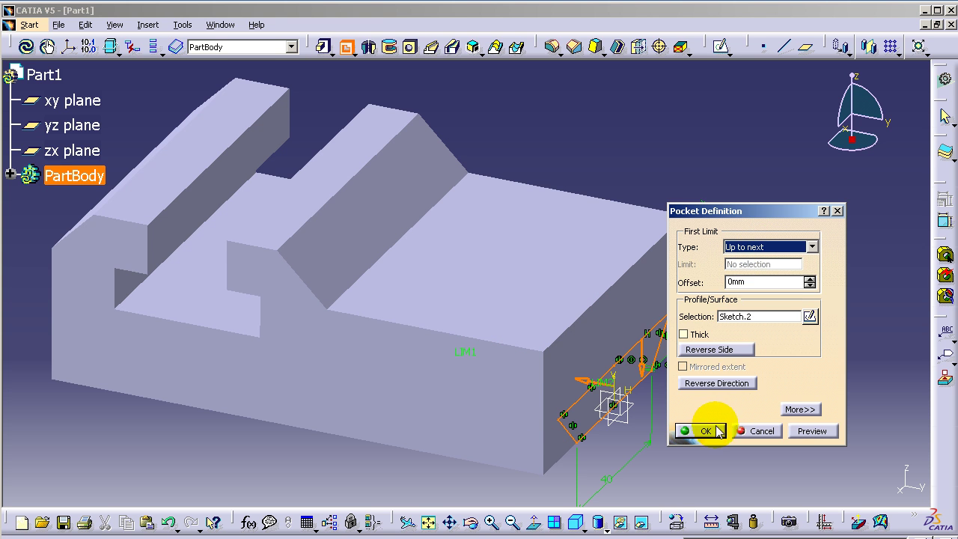
click(706, 431)
middle_drag(463, 384, 501, 387)
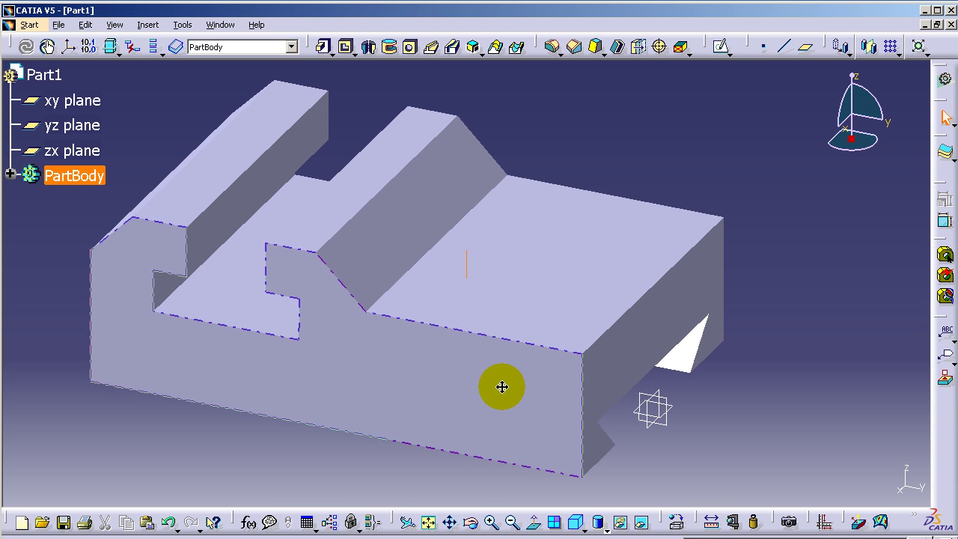